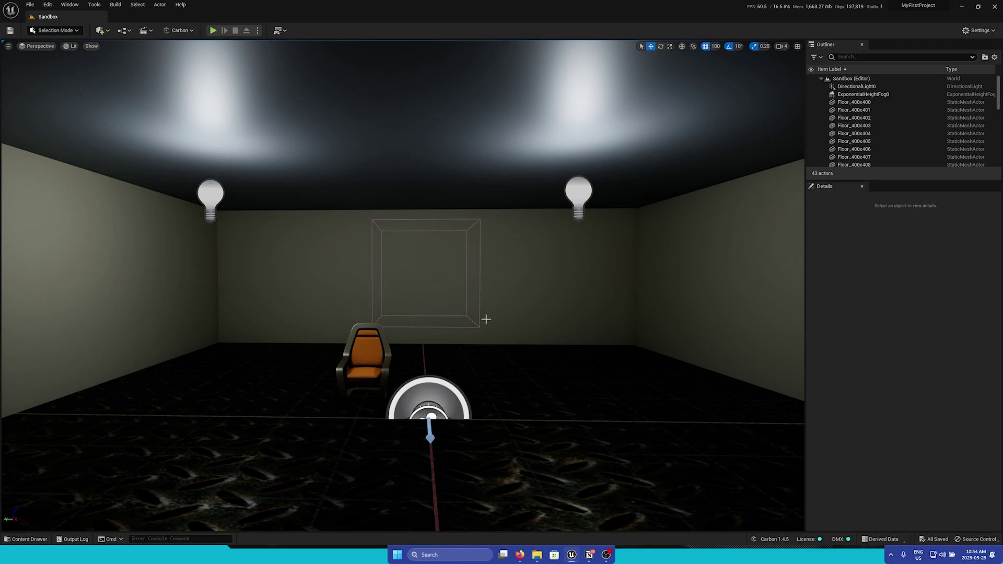
# Step: Show the content browser's root folder and check that plugin content display is enabled in its settings
pyautogui.hotkey('ctrl', 'space')
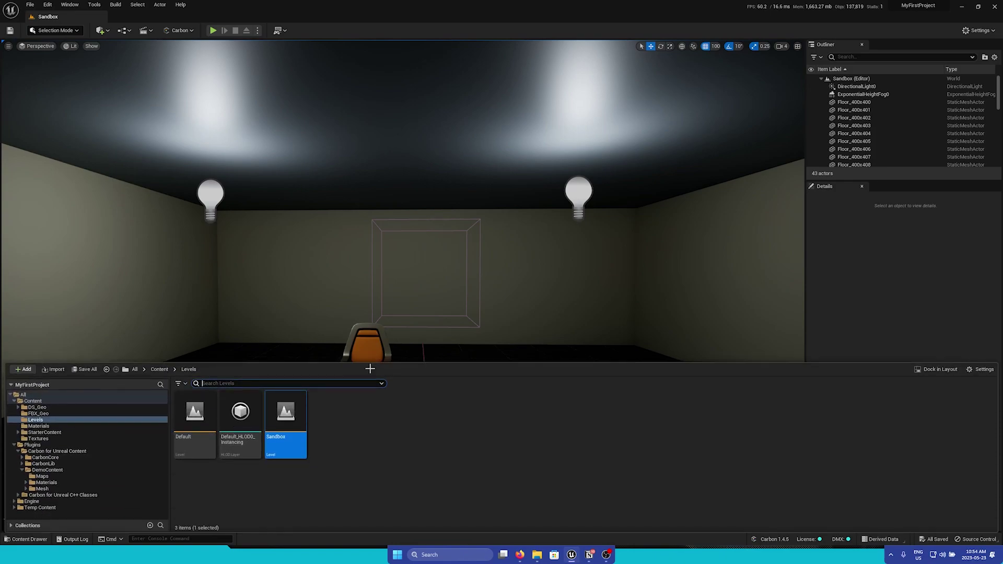
pyautogui.click(134, 370)
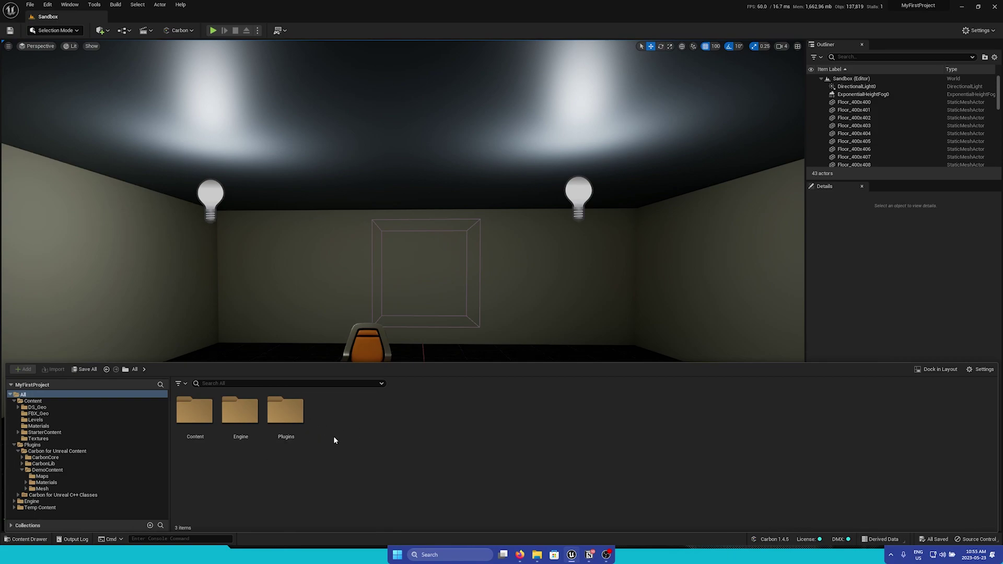
pyautogui.click(982, 370)
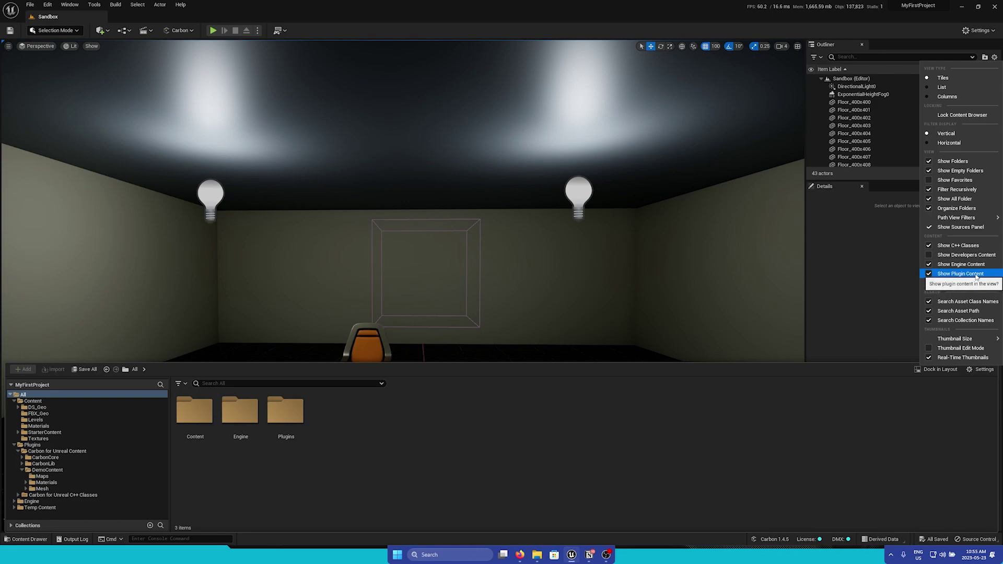
pyautogui.click(548, 451)
# Step: Open the Imaginary_Studio level from the DemoContent Maps folder of the Carbon for Unreal plugin content
pyautogui.doubleClick(286, 413)
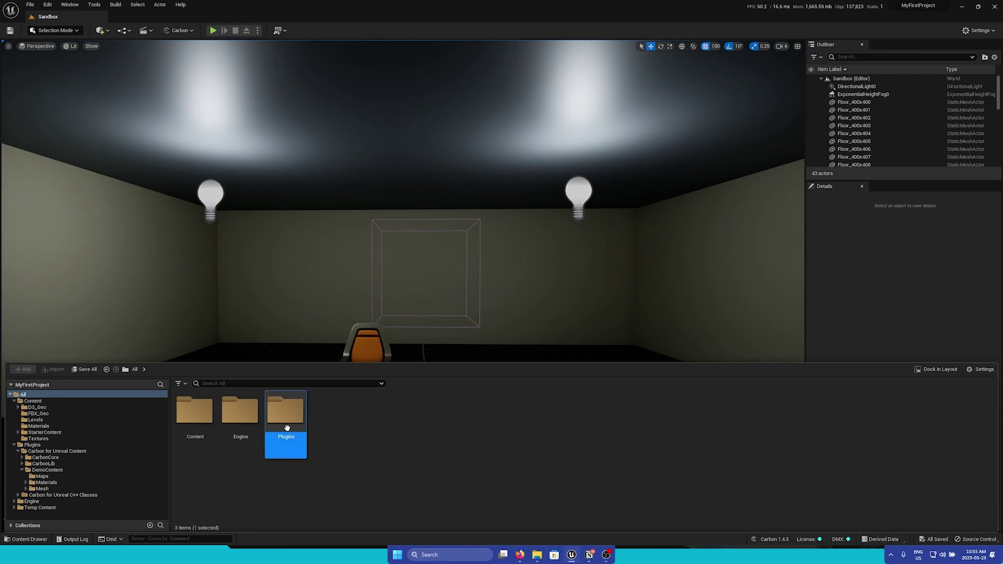
pyautogui.click(241, 436)
pyautogui.doubleClick(240, 436)
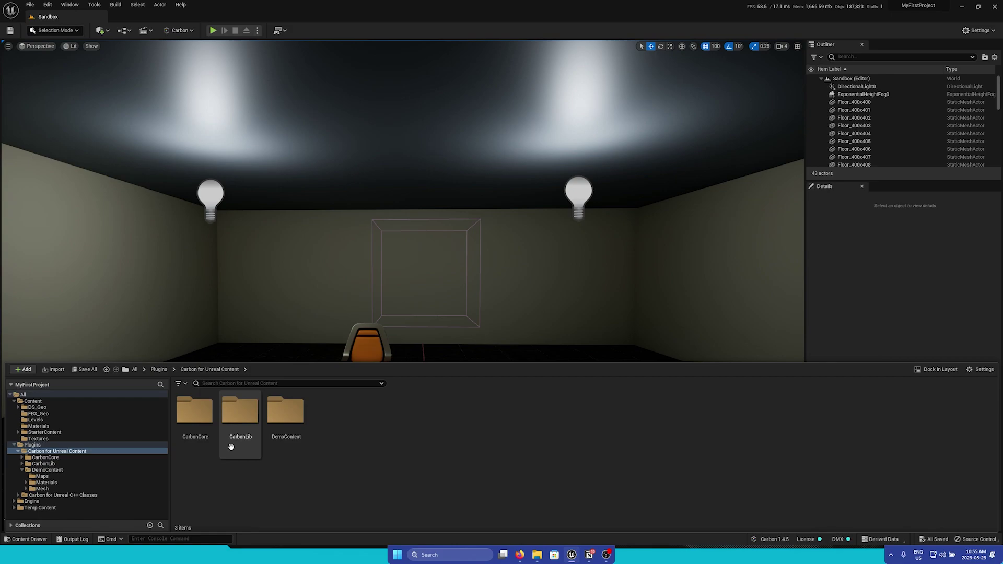
pyautogui.doubleClick(287, 442)
pyautogui.doubleClick(197, 442)
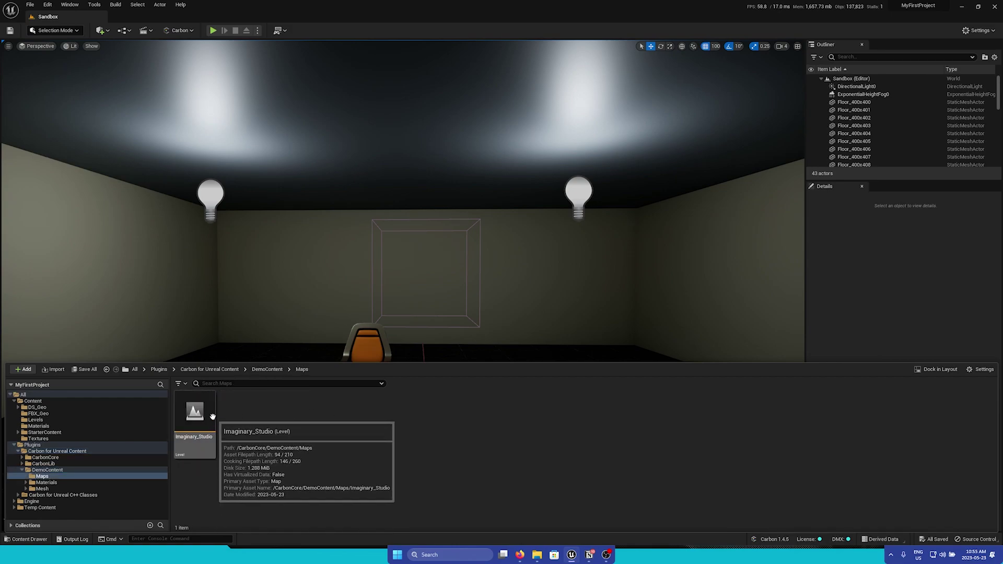
pyautogui.doubleClick(206, 433)
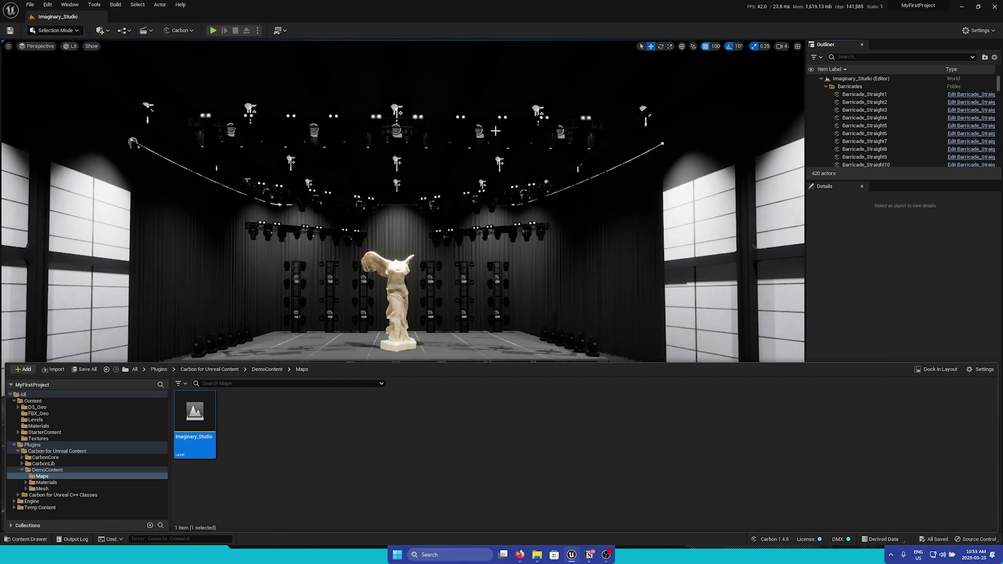
# Step: Duplicate the Imaginary_Studio level and name the copy VWX_Show
pyautogui.rightClick(203, 438)
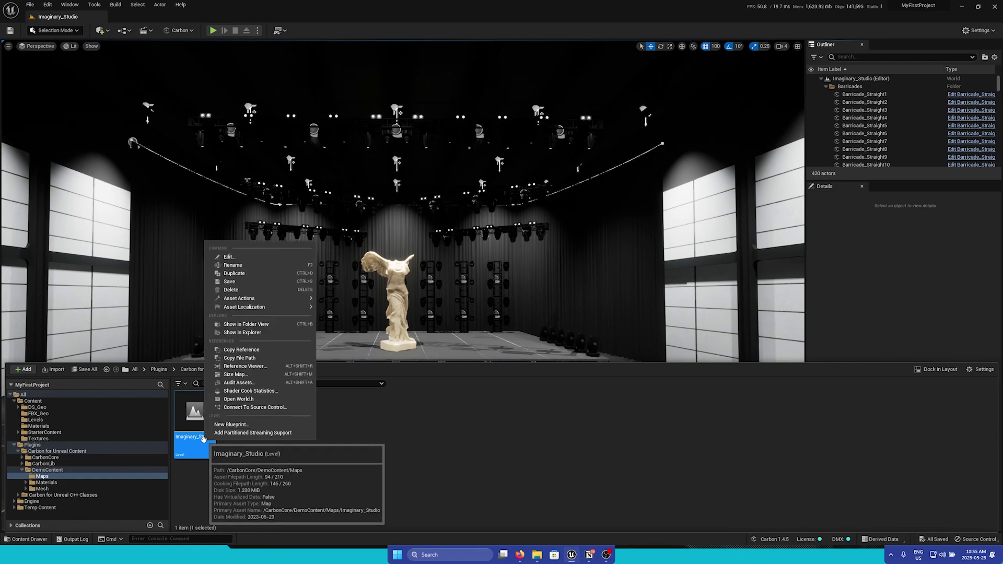
pyautogui.click(249, 274)
pyautogui.write('V')
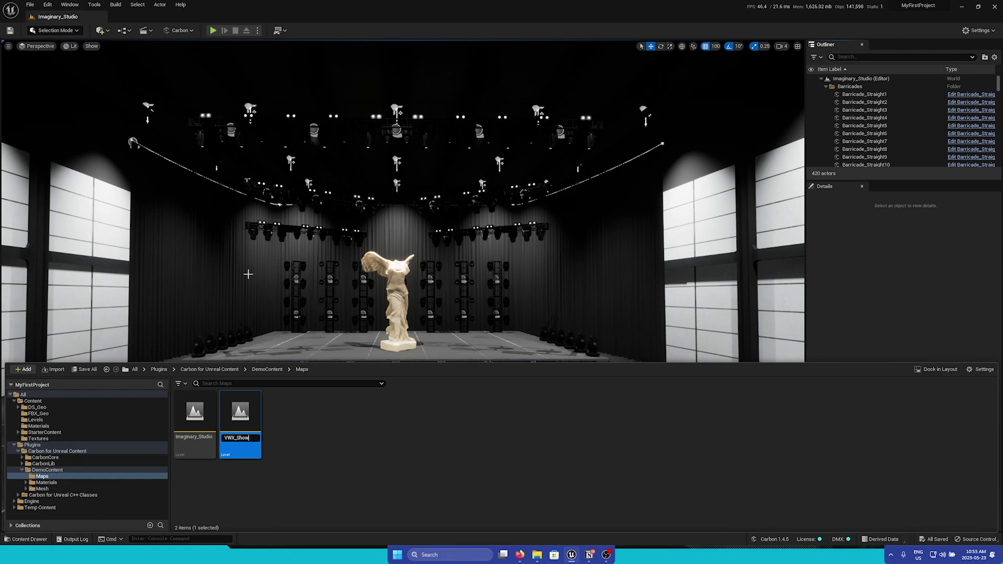
pyautogui.write('WX_Show')
pyautogui.press('Return')
# Step: Save the new VWX_Show level and open it
pyautogui.hotkey('ctrl', 's')
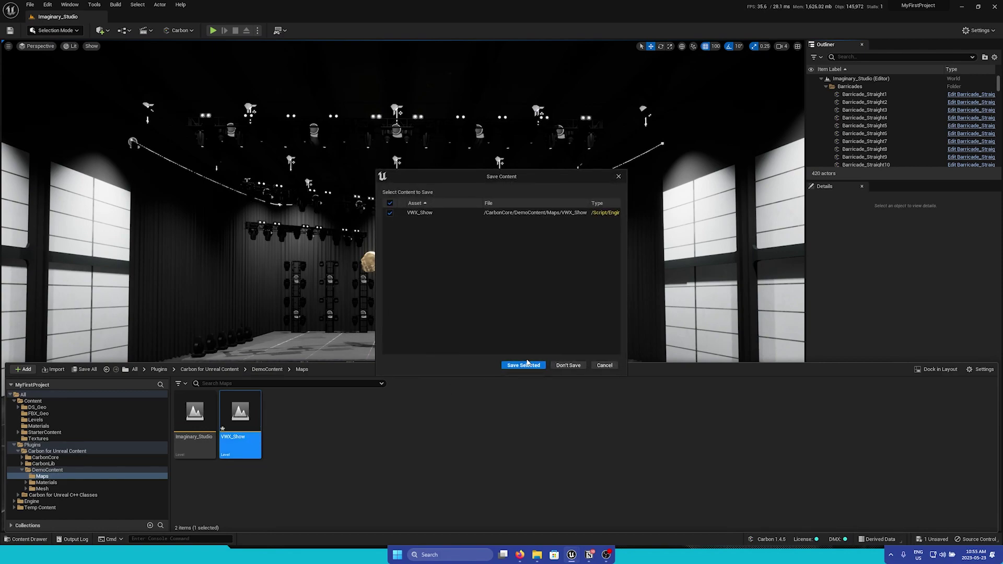
pyautogui.click(524, 365)
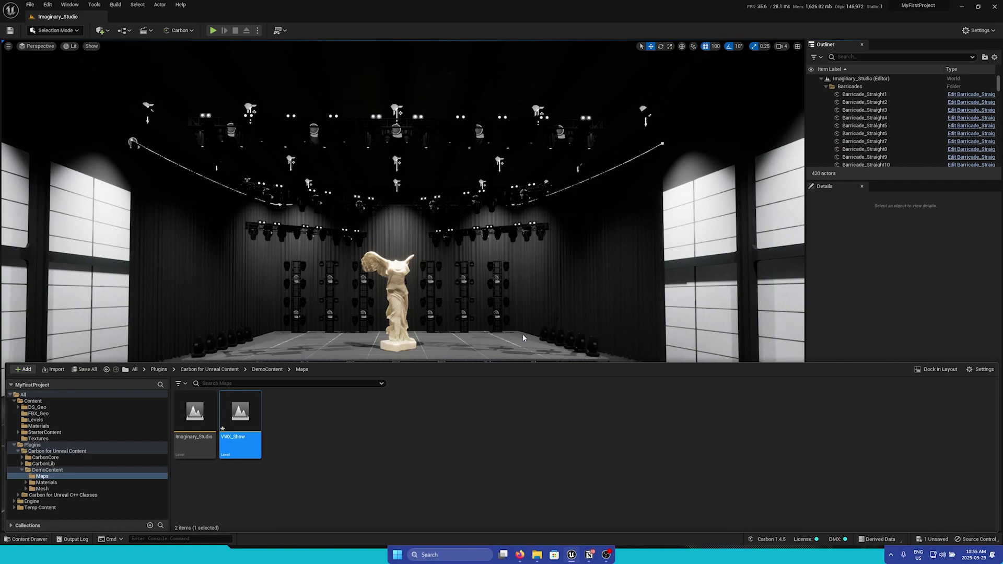
pyautogui.press('Return')
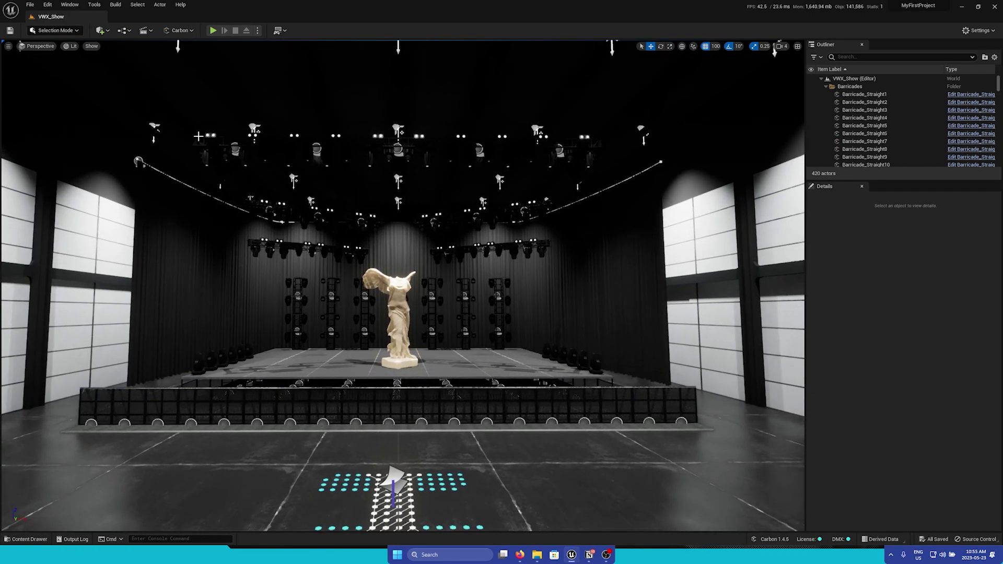
# Step: Delete all lighting fixtures in the Generated Scene Fixtures folder, from BriteQ COB Blinder 2x100_101 through Varilite VL 3500 Wash FX_228
pyautogui.click(204, 158)
pyautogui.scroll(-5, 880, 120)
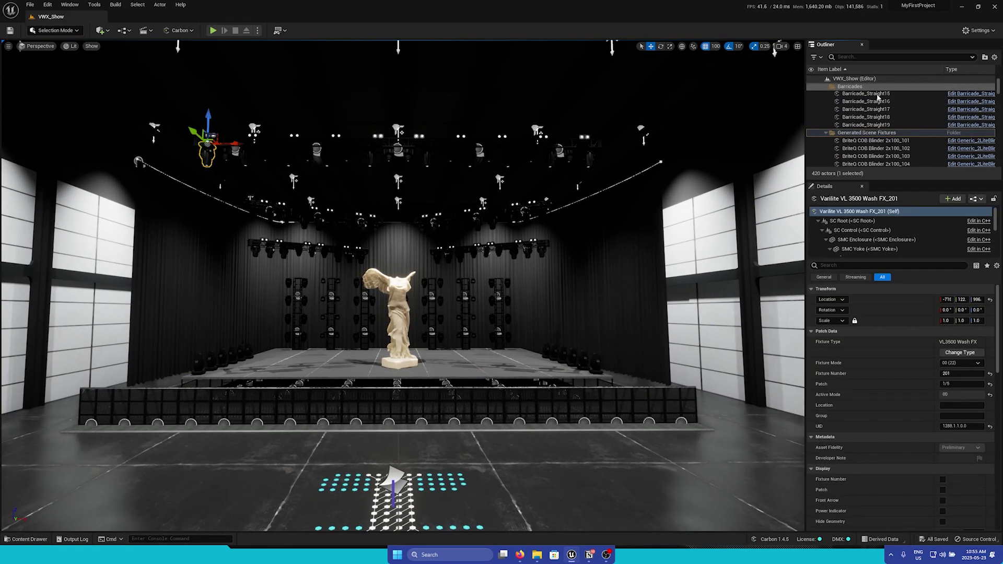
pyautogui.click(879, 141)
pyautogui.scroll(-10, 879, 151)
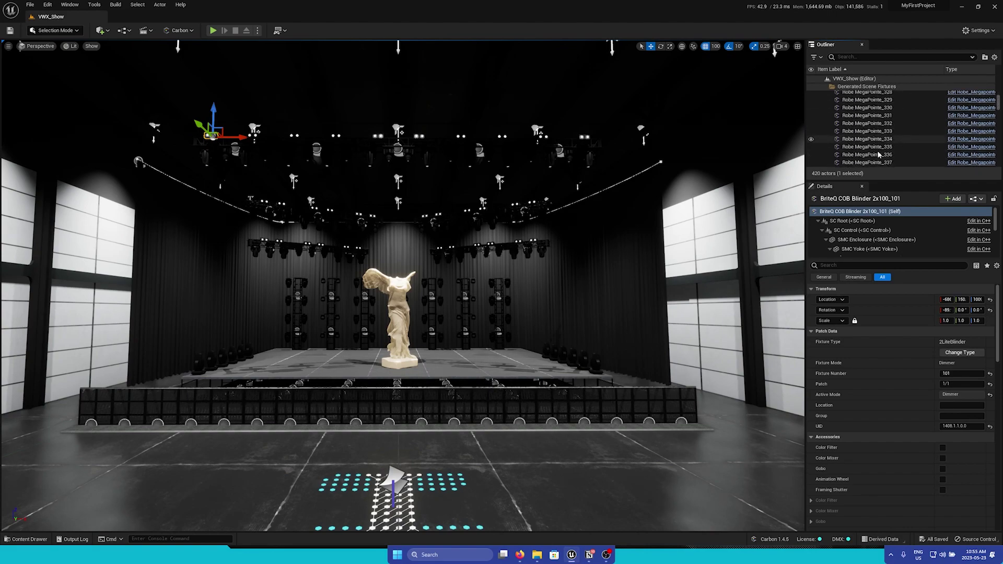
pyautogui.scroll(-10, 879, 155)
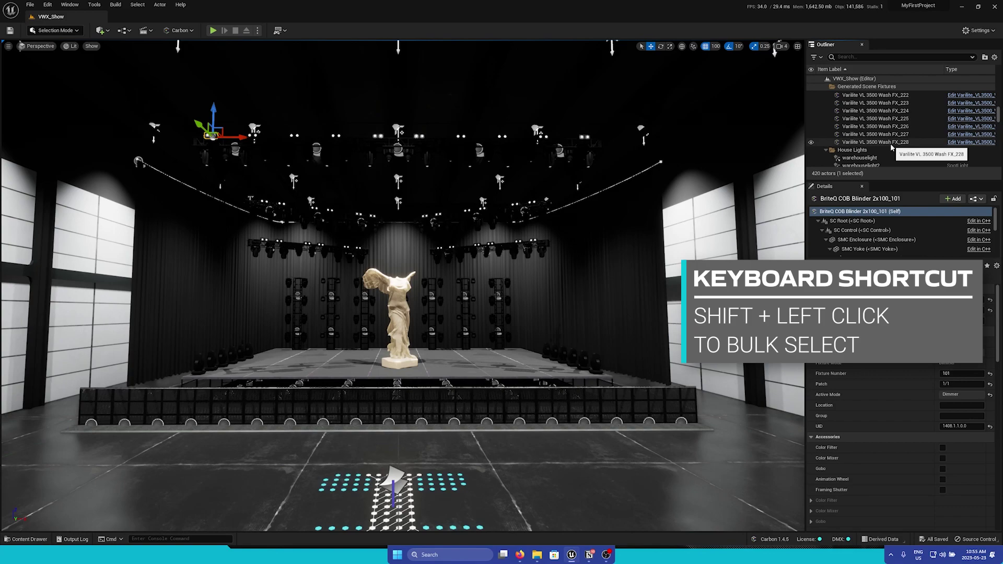
pyautogui.keyDown('shift'); pyautogui.click(890, 143); pyautogui.keyUp('shift')
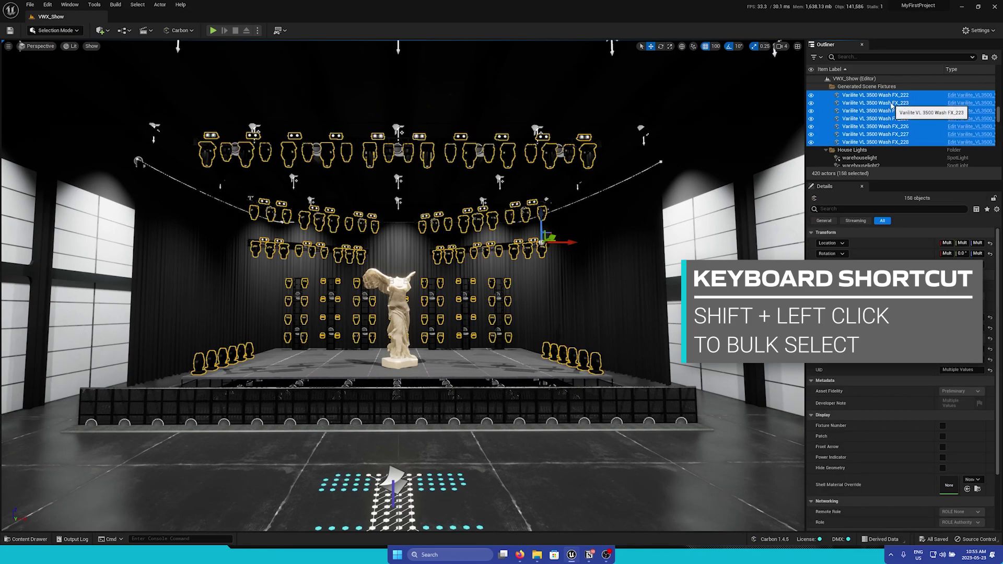
pyautogui.press('Delete')
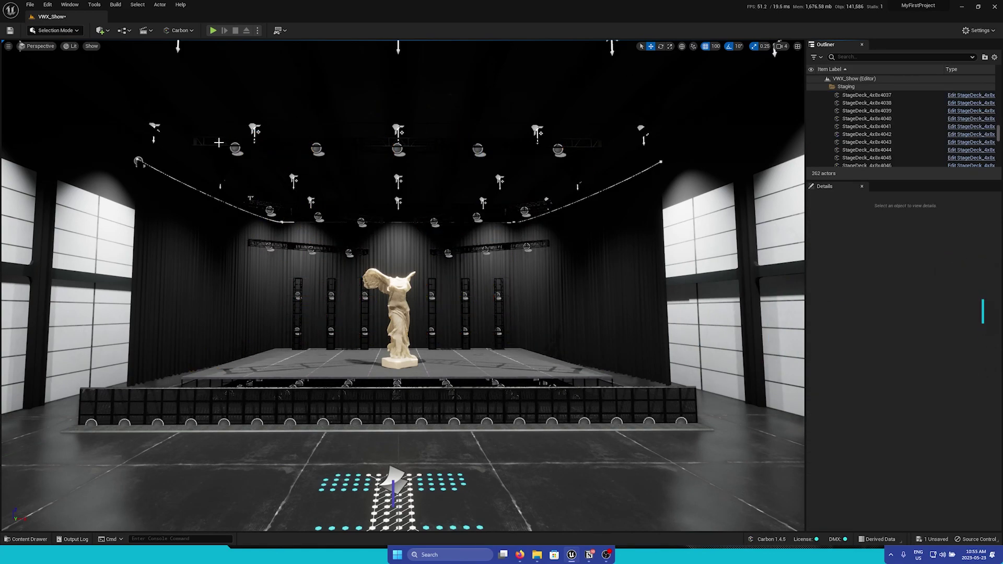
# Step: Delete all objects in the Truss folder, from BP_TC_2020_096_Plated through the last warehouse pipe mesh, and save the level
pyautogui.click(222, 143)
pyautogui.scroll(3, 883, 125)
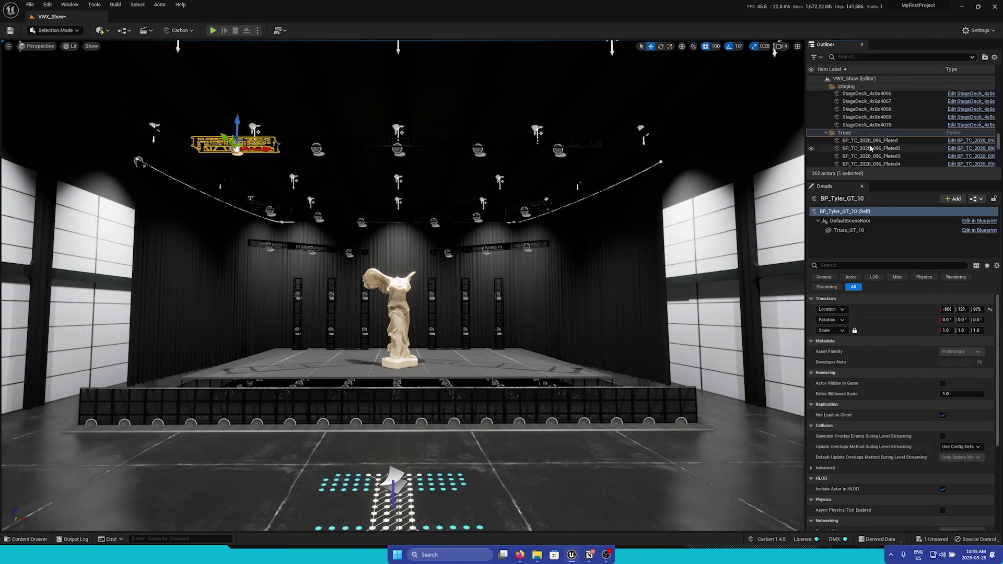
pyautogui.click(877, 140)
pyautogui.scroll(-5, 883, 141)
pyautogui.keyDown('shift'); pyautogui.click(889, 156); pyautogui.keyUp('shift')
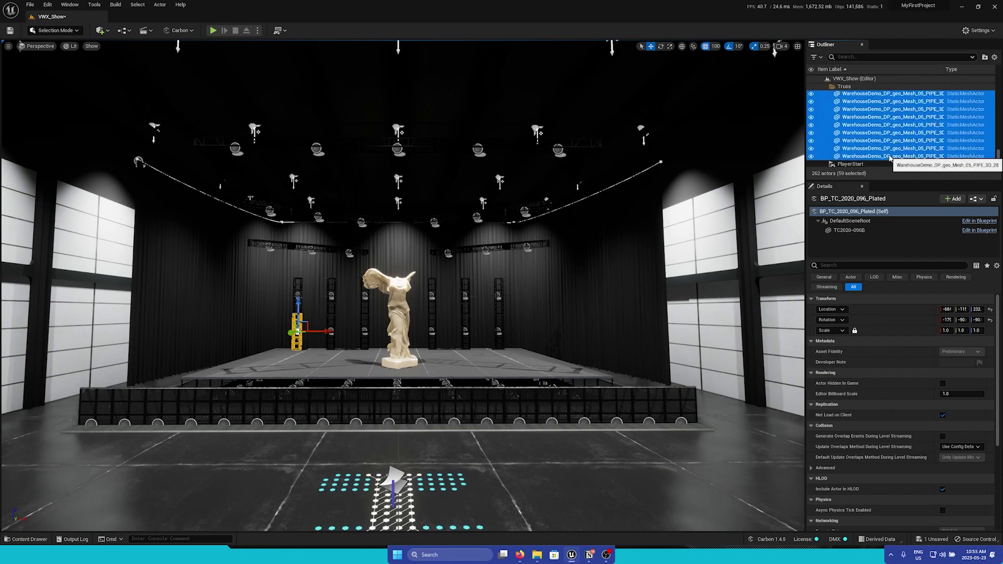
pyautogui.press('Delete')
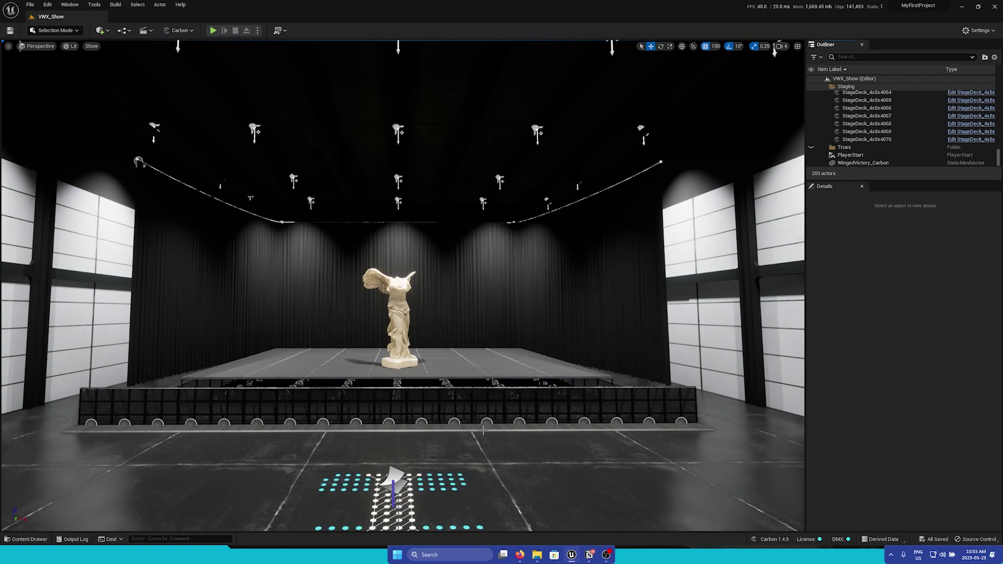
pyautogui.scroll(-2, 481, 418)
pyautogui.scroll(3, 402, 282)
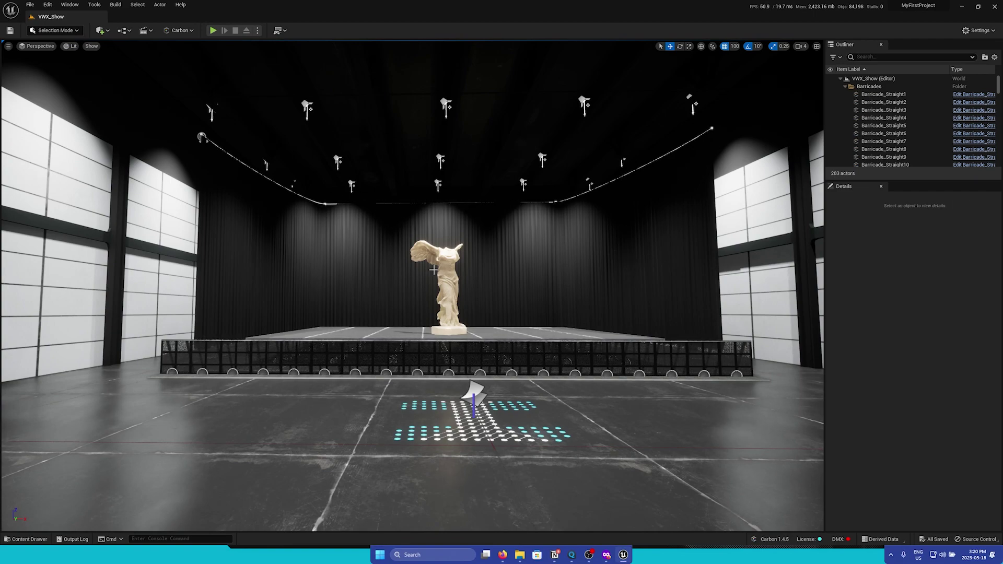
# Step: Start an import into the level using WarehouseDemo_v2023.fbx from the Quickstart project's Geometry folder
pyautogui.click(34, 4)
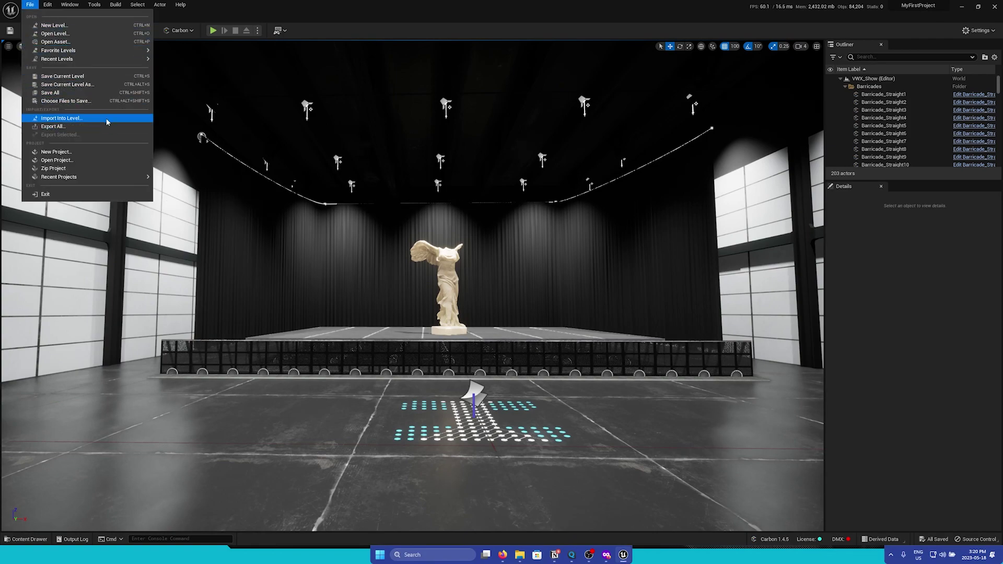
pyautogui.press('Escape')
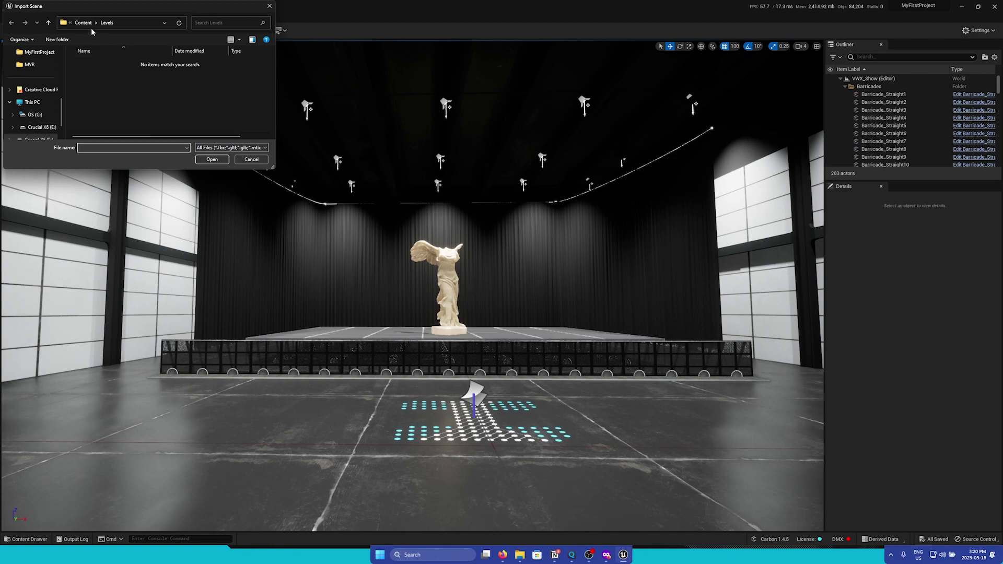
pyautogui.scroll(-2, 38, 120)
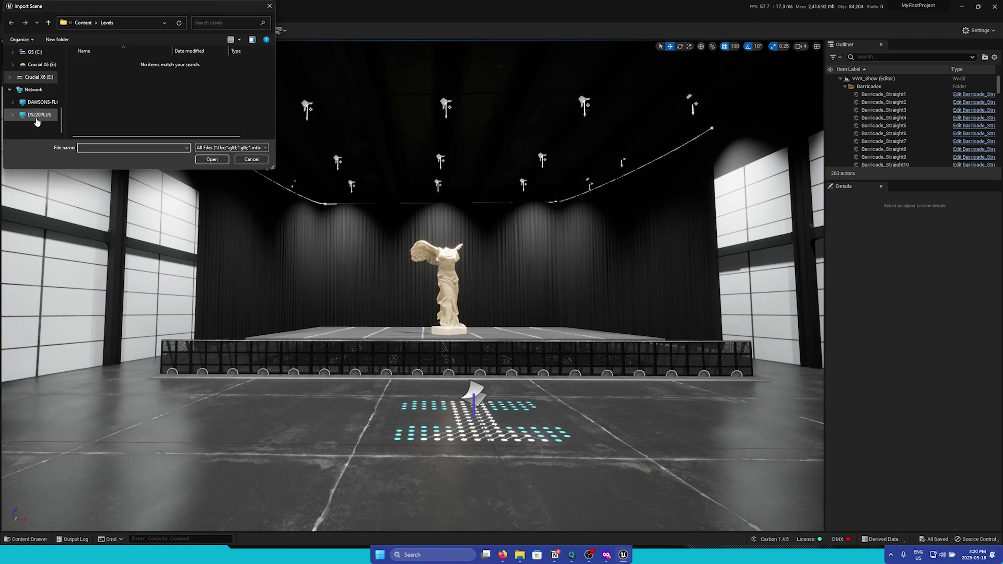
pyautogui.scroll(5, 36, 122)
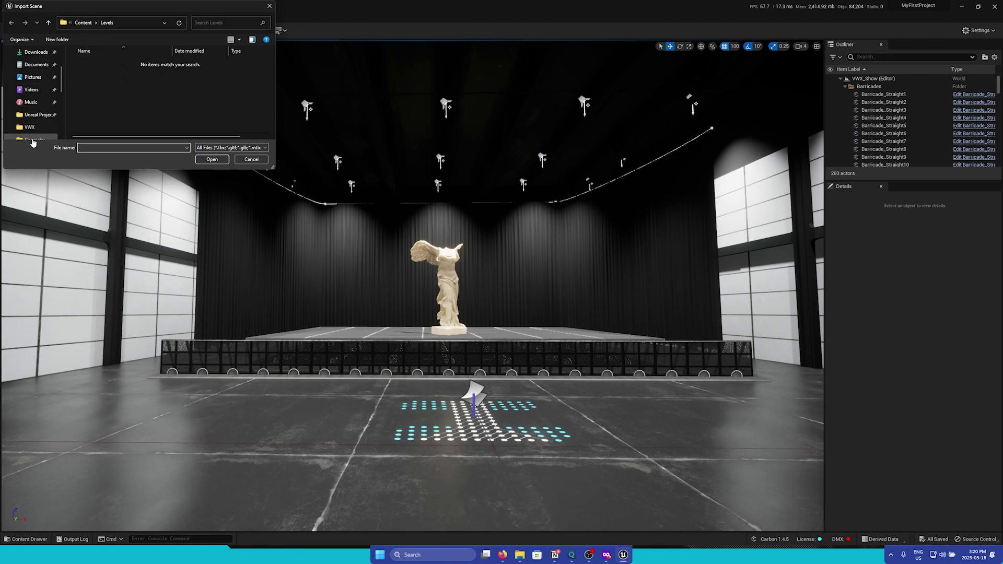
pyautogui.scroll(-1, 34, 133)
pyautogui.click(36, 116)
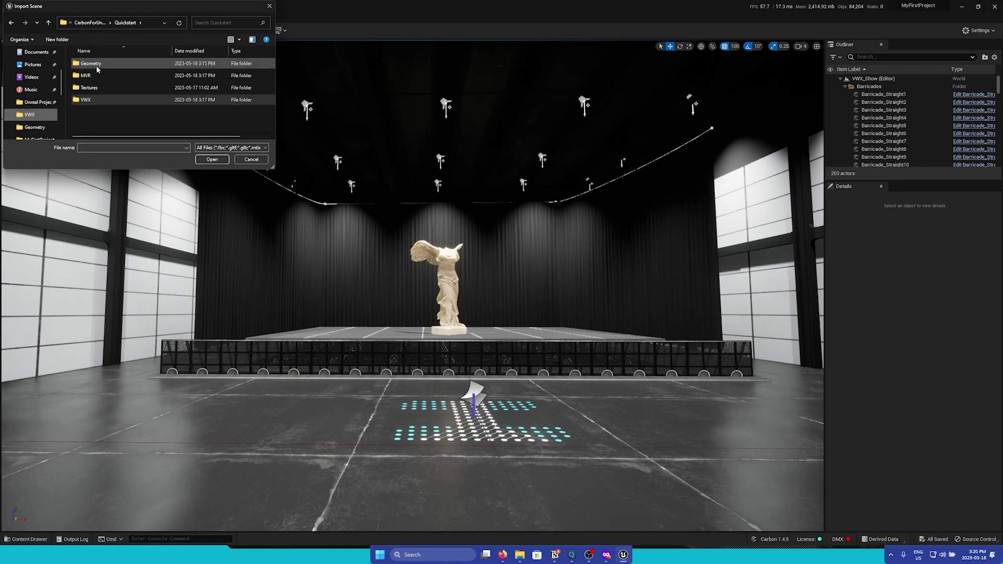
pyautogui.doubleClick(96, 64)
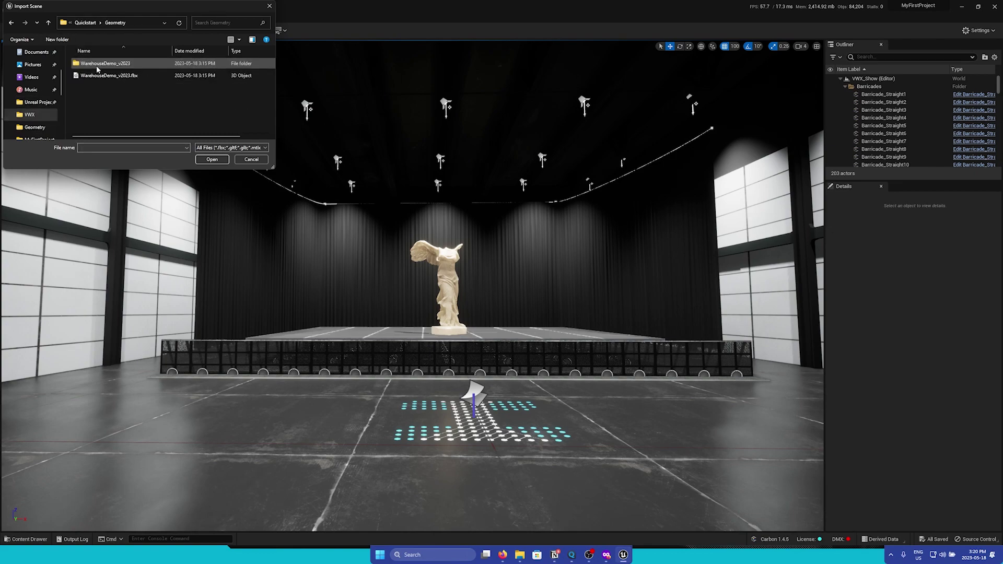
pyautogui.click(123, 77)
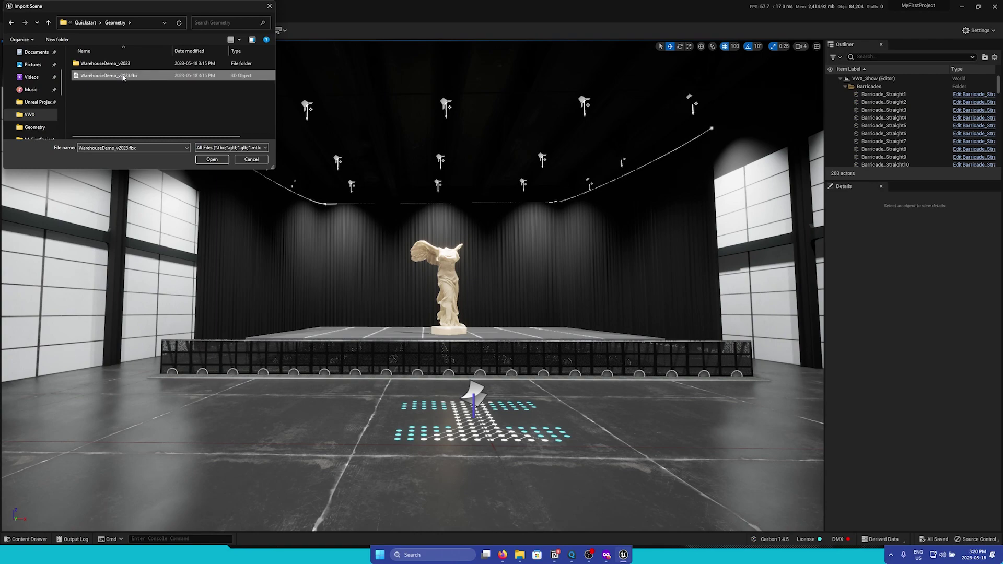
pyautogui.click(222, 159)
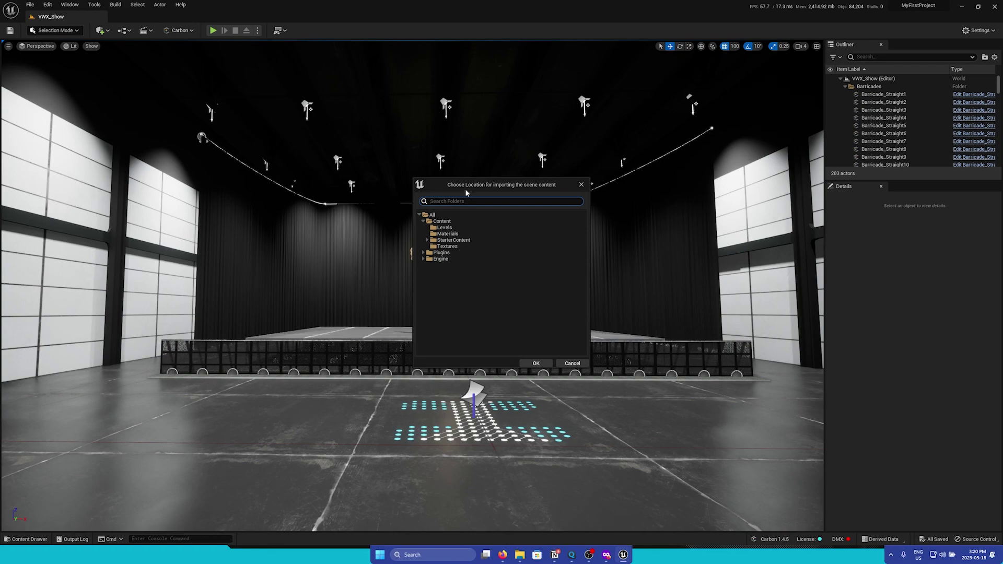
# Step: Create a folder named FBX_Geo under Content and use it as the import location
pyautogui.rightClick(452, 223)
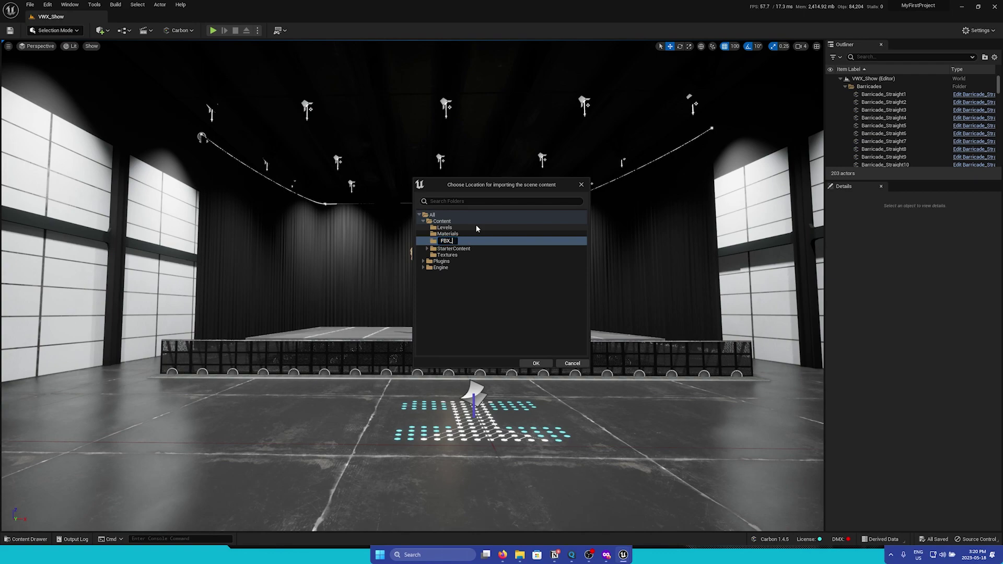
pyautogui.press('Return')
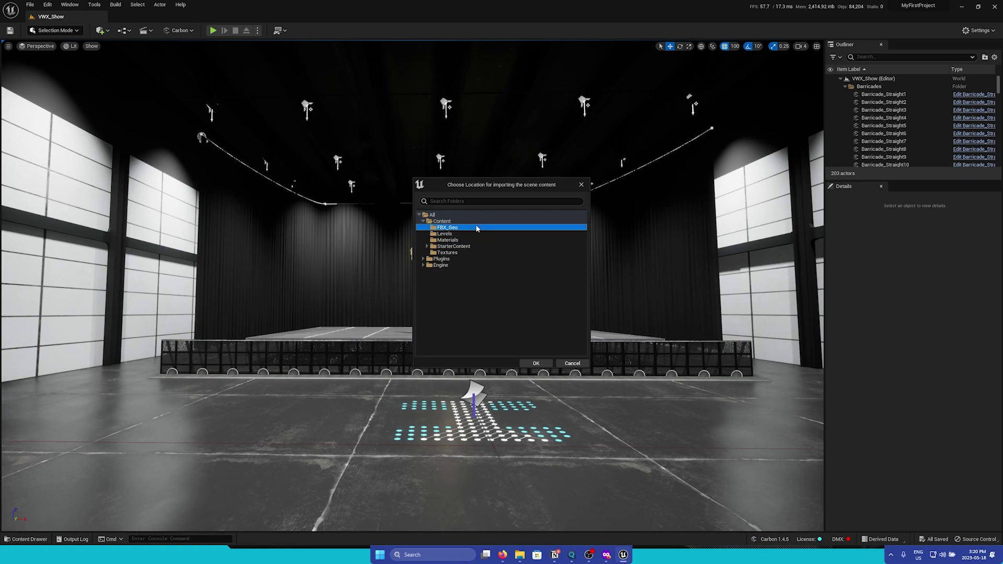
pyautogui.click(536, 364)
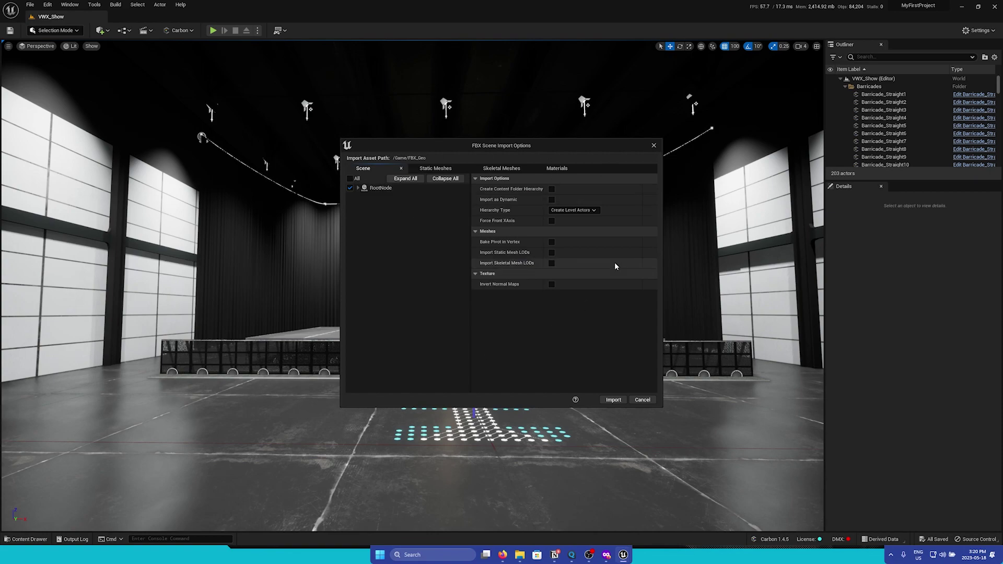
# Step: Review the static mesh, skeletal mesh and material options for the FBX import, and return to the scene options
pyautogui.click(436, 168)
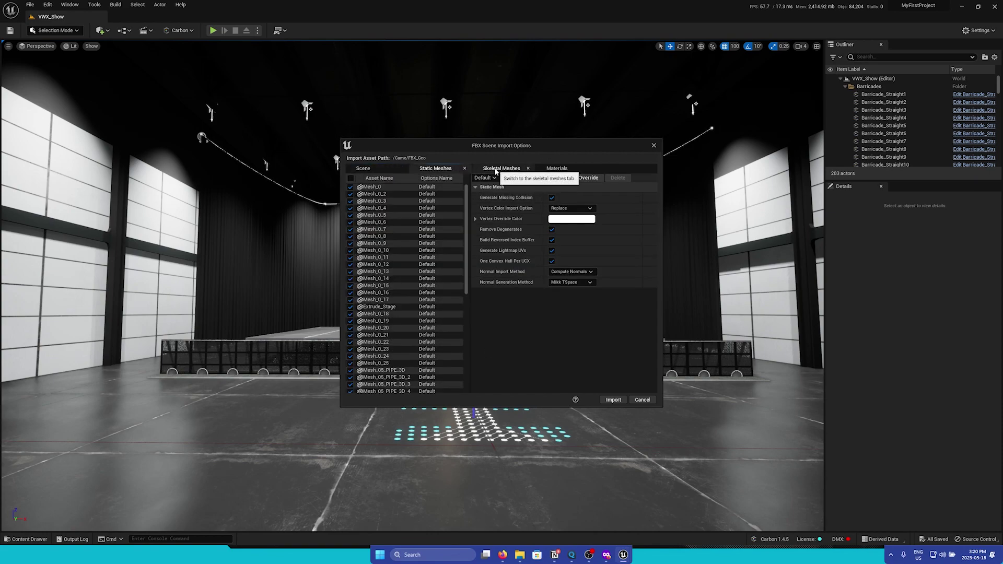
pyautogui.click(501, 168)
pyautogui.click(557, 168)
pyautogui.click(370, 170)
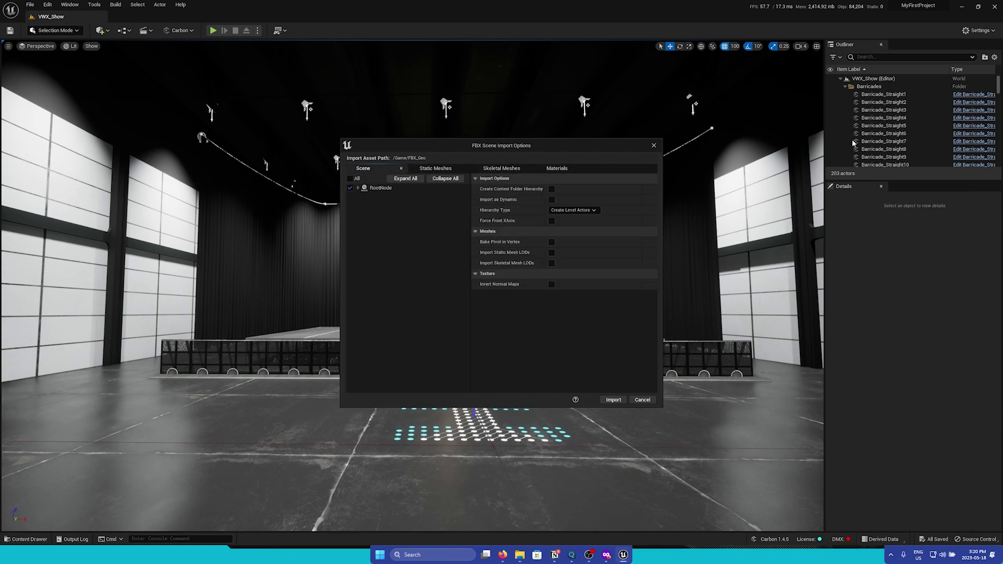
# Step: Expand the FBX scene hierarchy down to the Geometry children and examine the truss objects under Design_Layer_1
pyautogui.click(357, 188)
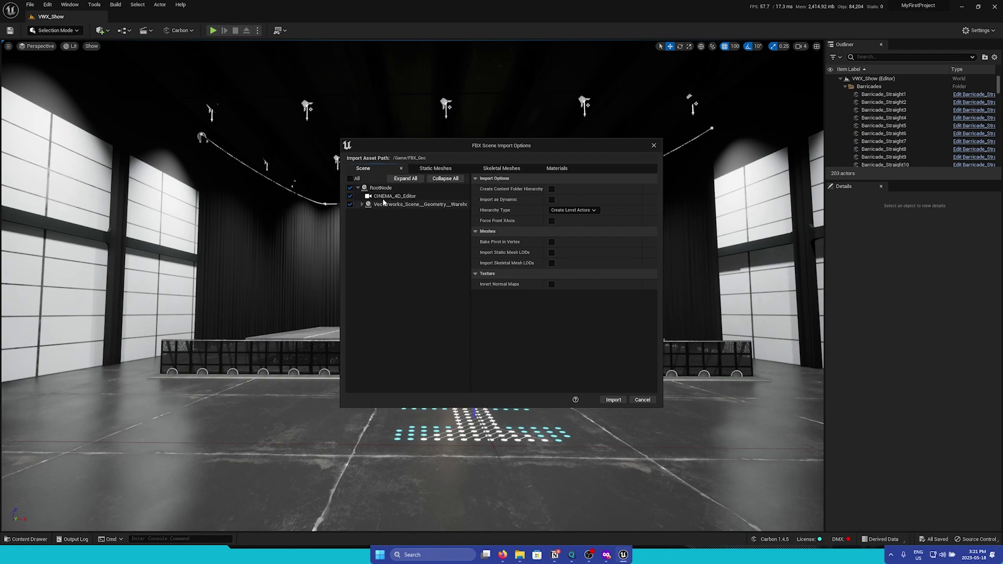
pyautogui.click(362, 204)
pyautogui.click(366, 212)
pyautogui.click(398, 220)
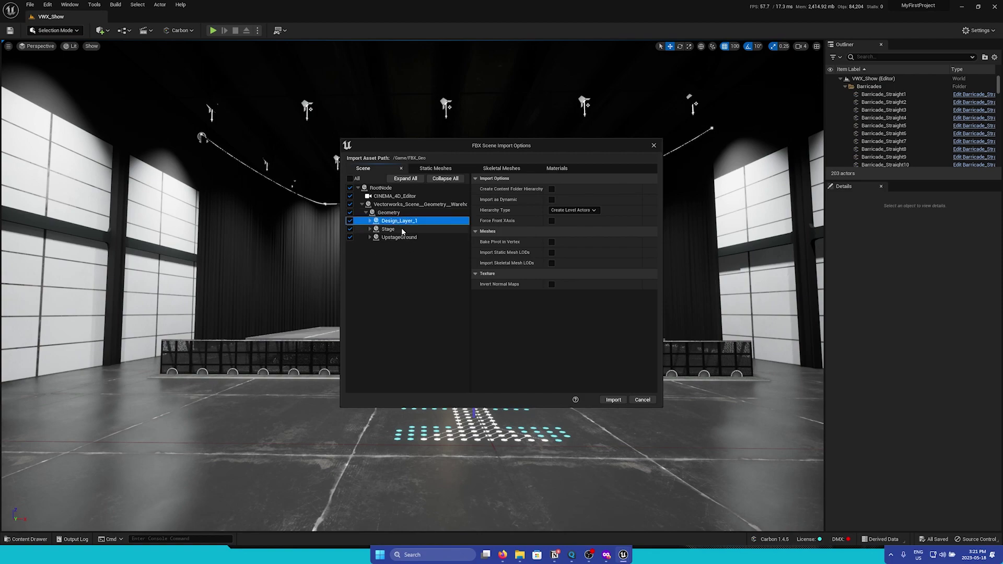
pyautogui.click(402, 230)
pyautogui.click(390, 220)
pyautogui.click(370, 221)
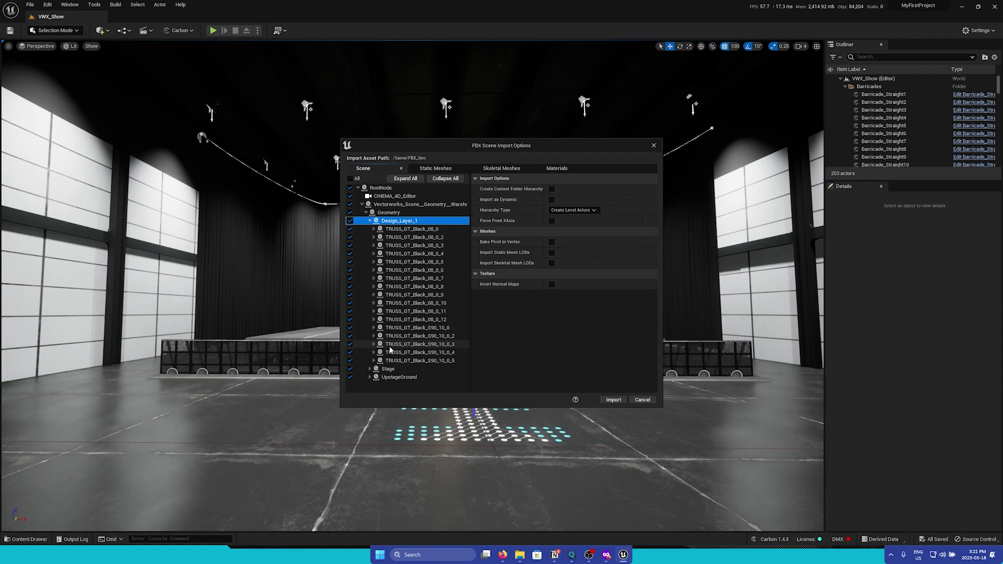
# Step: Keep the hierarchy type as Create Level Actors and import the FBX scene
pyautogui.click(573, 210)
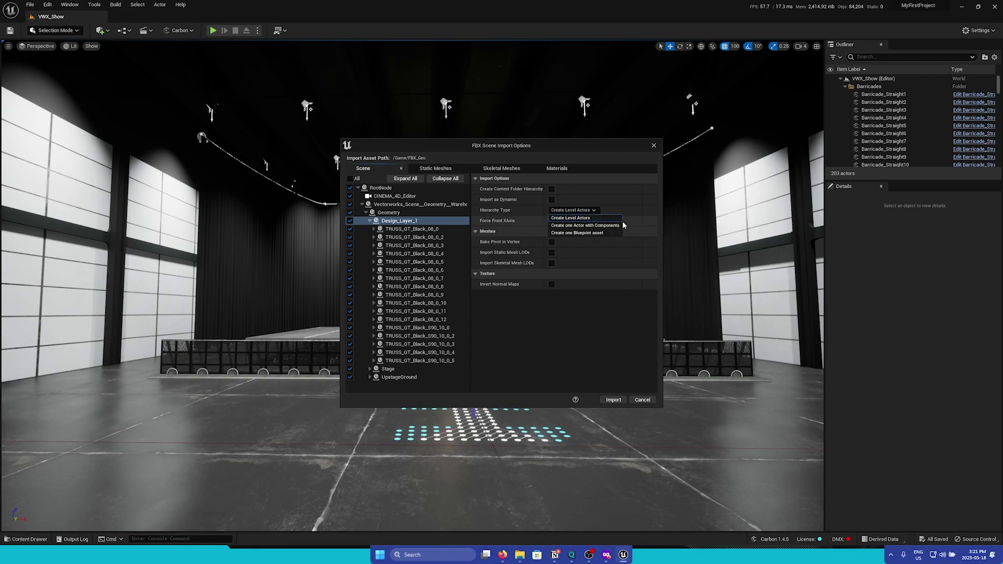
pyautogui.click(582, 219)
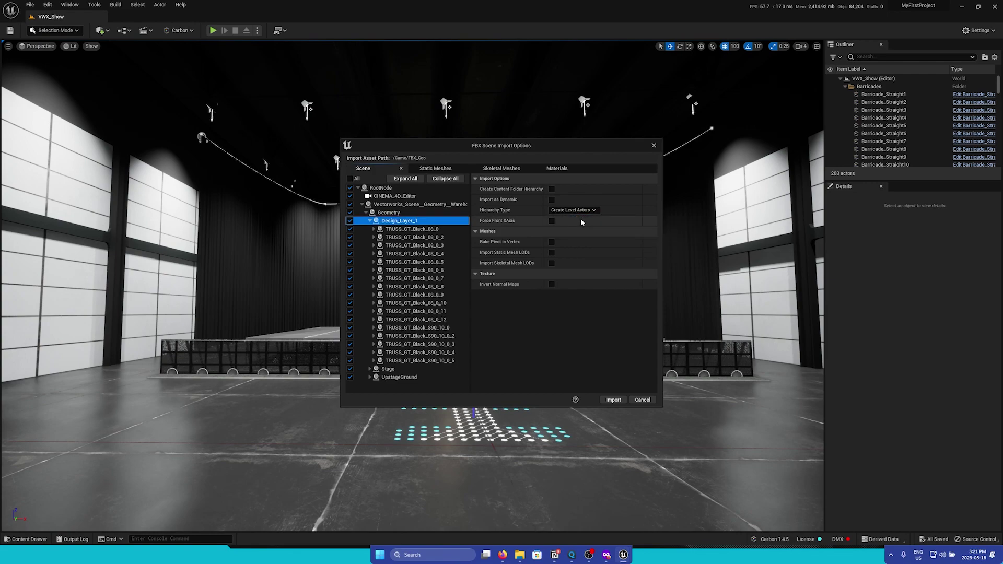
pyautogui.click(611, 400)
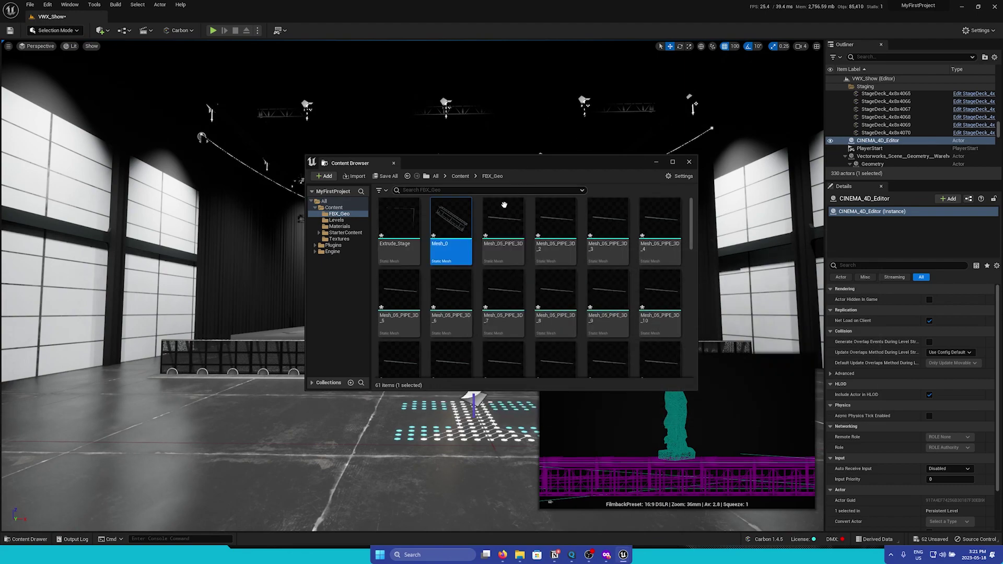
# Step: Look through the imported static meshes in the FBX_Geo folder and close the Content Browser
pyautogui.moveTo(467, 161); pyautogui.dragTo(527, 165)
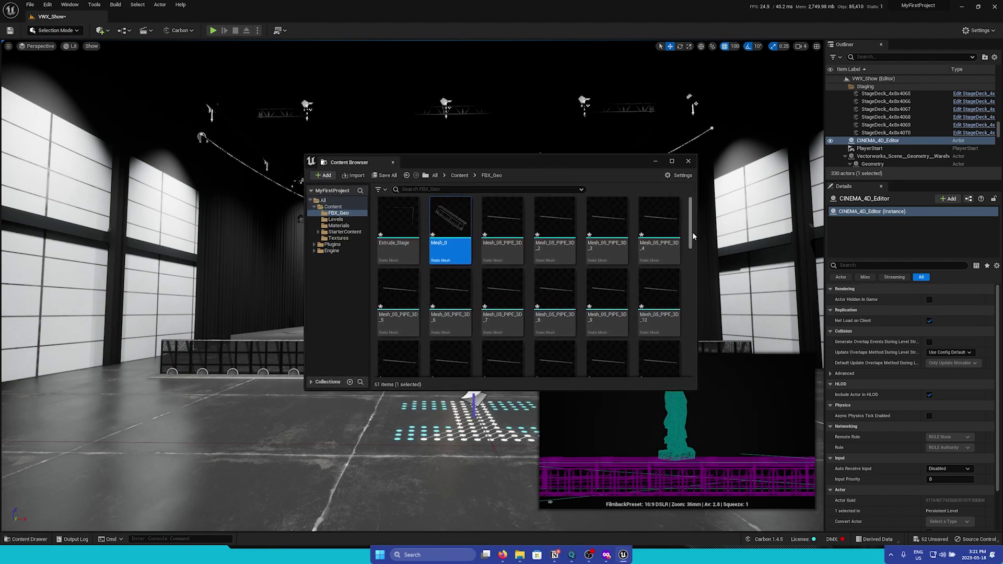
pyautogui.moveTo(692, 236); pyautogui.dragTo(692, 291)
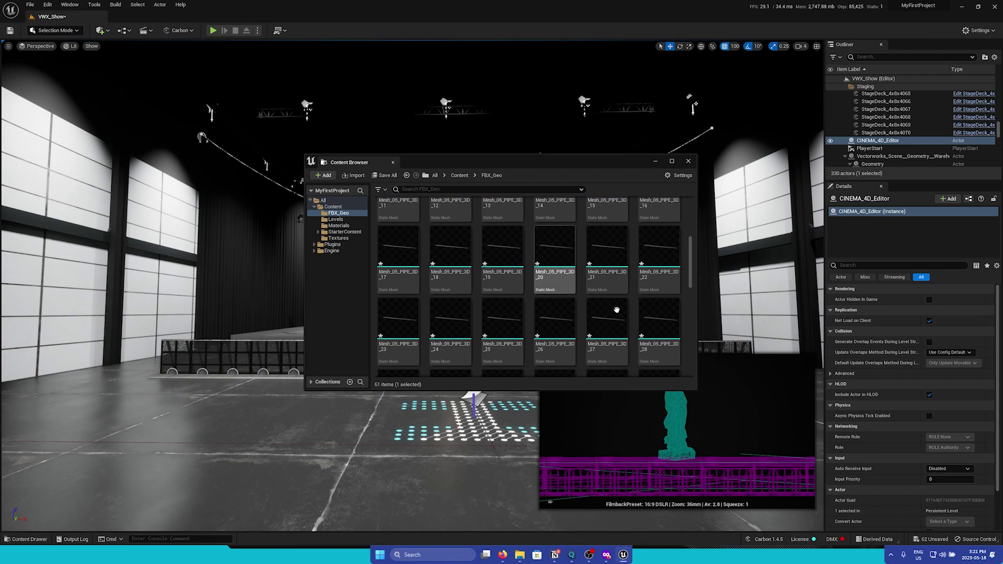
pyautogui.scroll(-10, 573, 338)
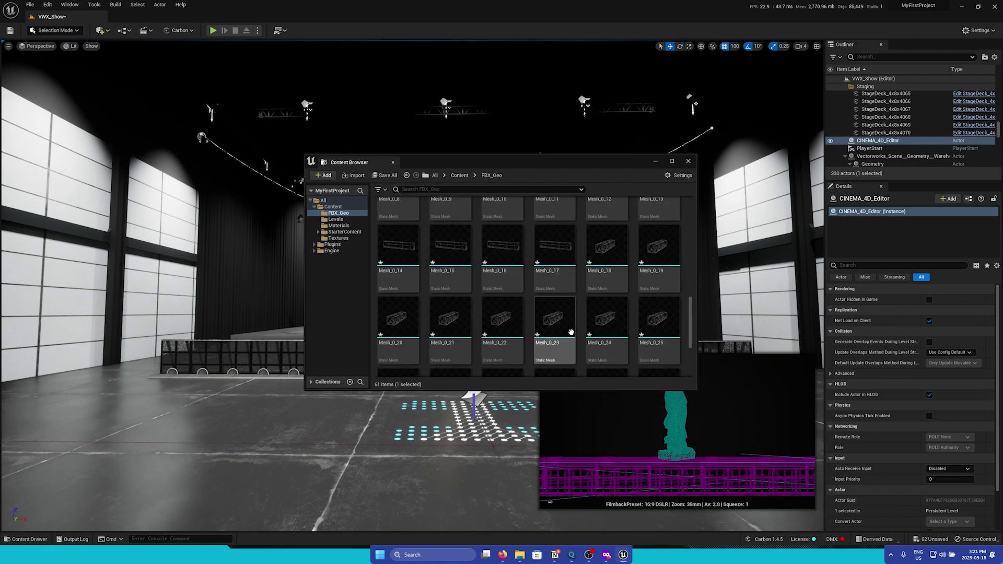
pyautogui.click(691, 163)
pyautogui.click(690, 163)
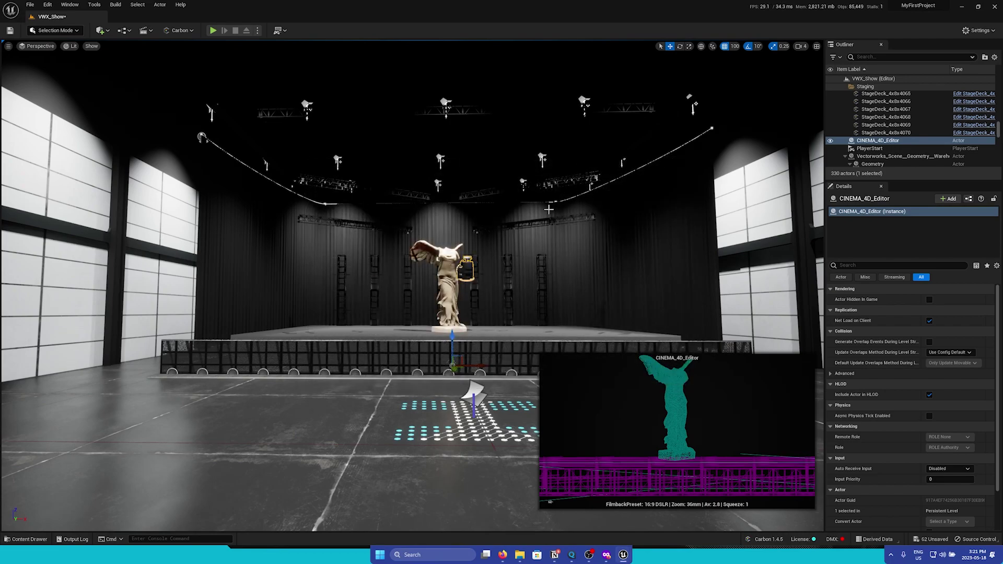
# Step: Delete the imported Stage actor together with its Stage_Deck, Group_Stage and Extrude_Stage children
pyautogui.moveTo(413, 282); pyautogui.dragTo(226, 212, button='right')
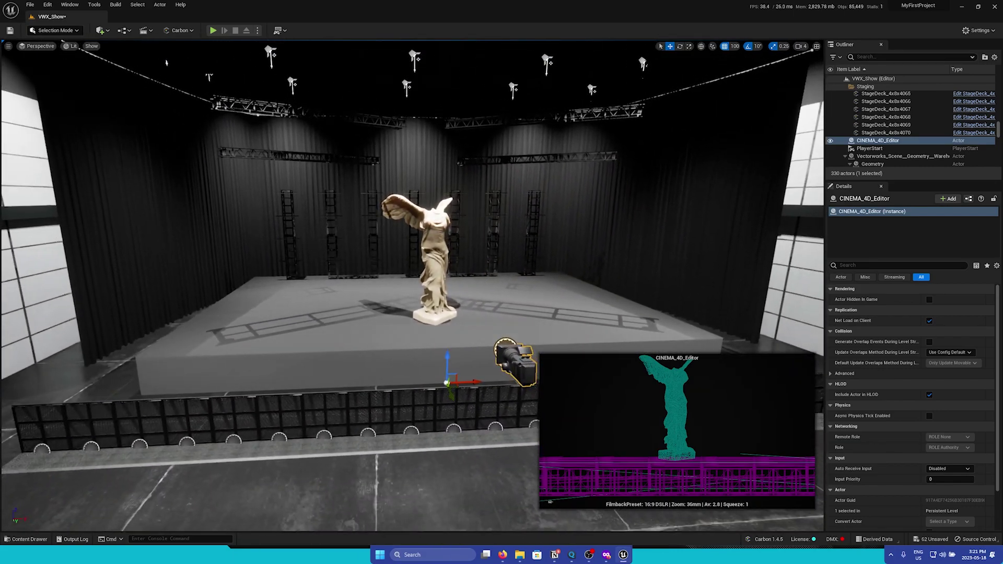
pyautogui.click(292, 217)
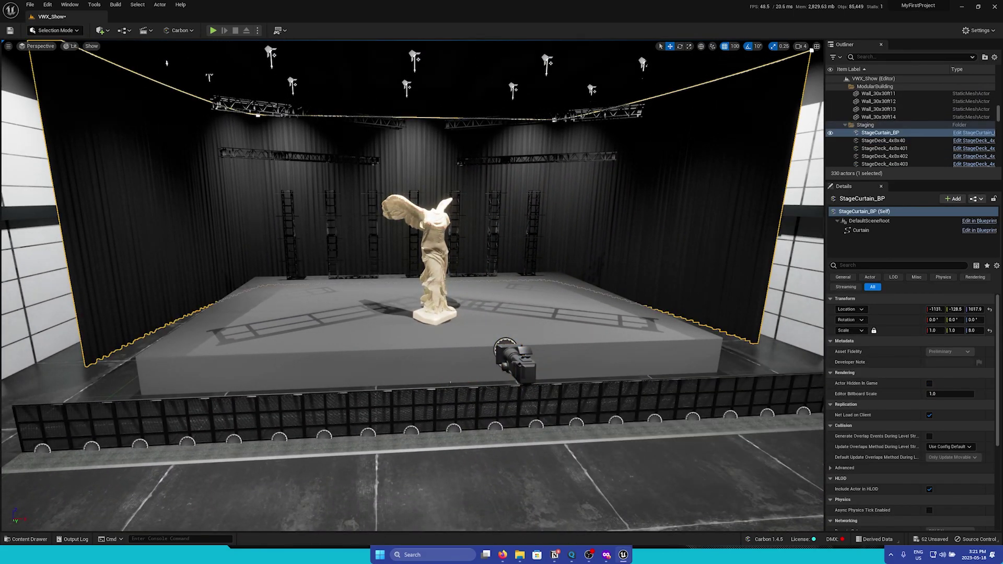
pyautogui.click(920, 141)
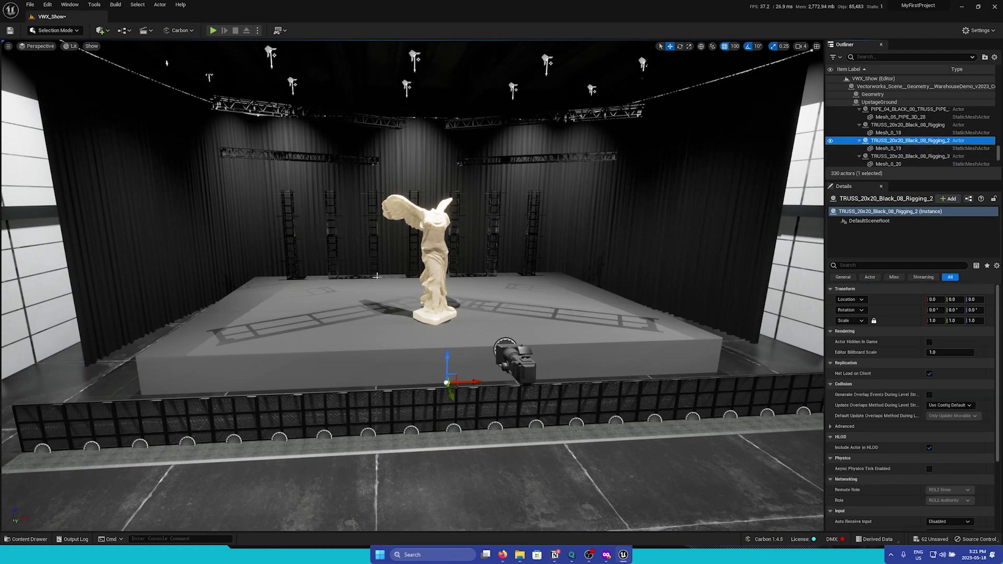
pyautogui.click(314, 355)
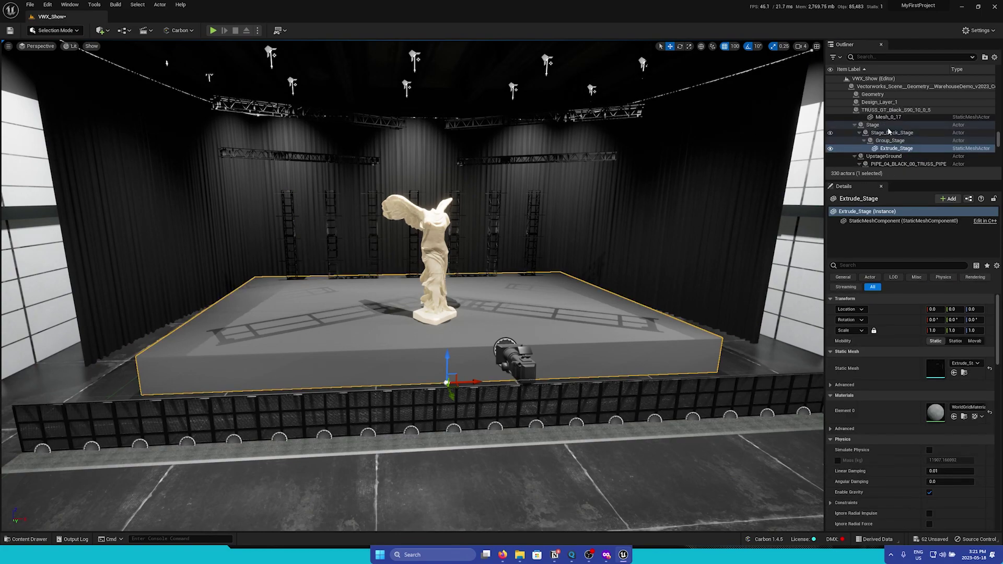
pyautogui.click(873, 125)
pyautogui.keyDown('shift'); pyautogui.click(897, 148); pyautogui.keyUp('shift')
pyautogui.press('Delete')
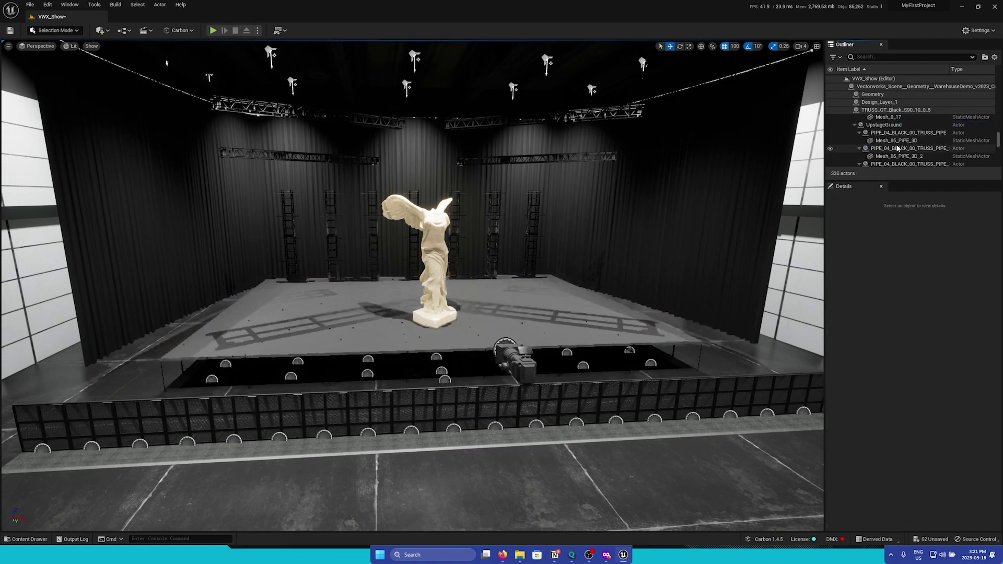
# Step: Delete the imported CINEMA_4D_Editor camera and the whole Vectorworks scene geometry hierarchy through Mesh_0_31
pyautogui.click(521, 362)
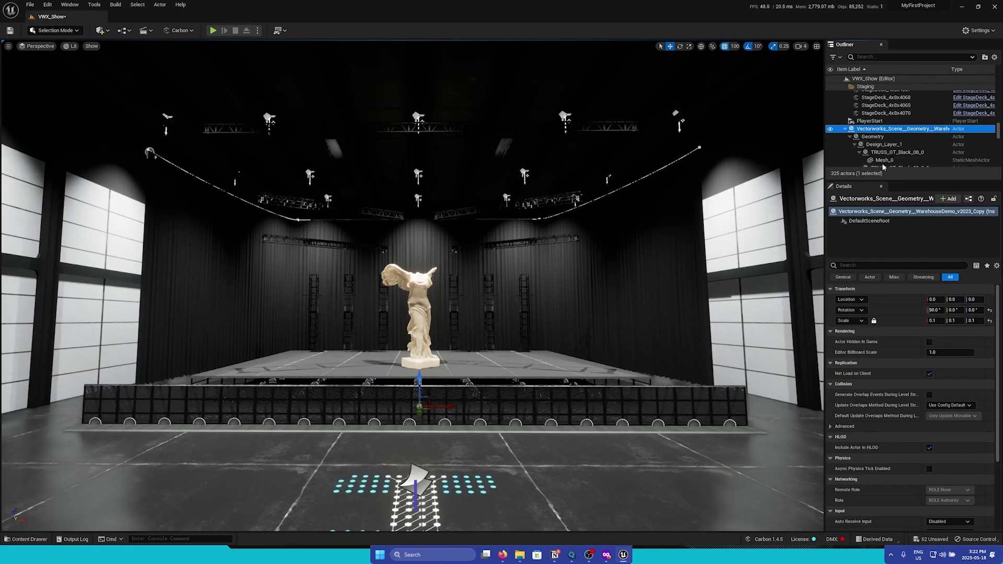
pyautogui.scroll(-3, 887, 158)
pyautogui.scroll(-15, 888, 157)
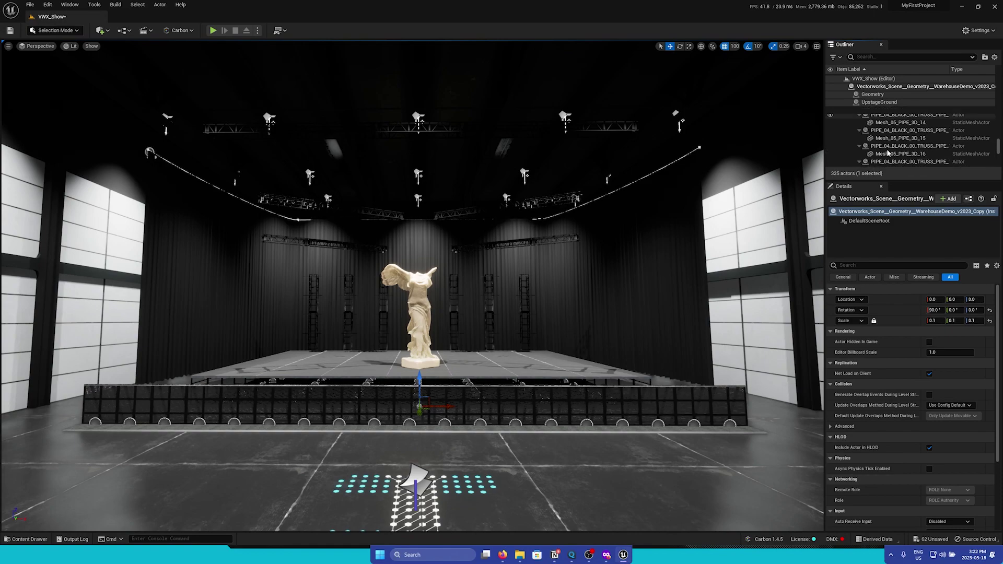
pyautogui.keyDown('shift'); pyautogui.click(899, 155); pyautogui.keyUp('shift')
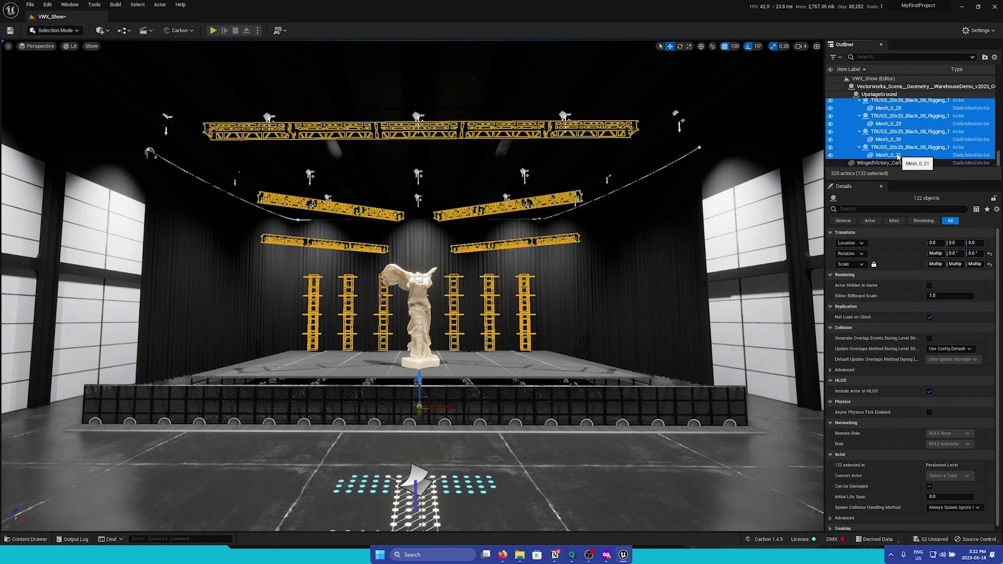
pyautogui.press('Delete')
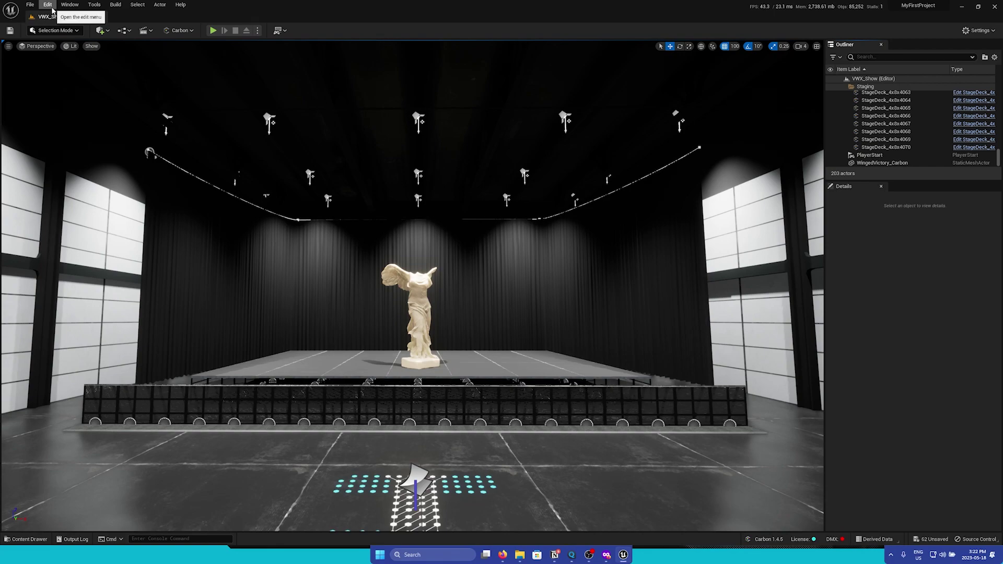
# Step: Search the project plugins for datasmith and make sure the Datasmith Importer plugin is enabled
pyautogui.click(50, 7)
pyautogui.click(72, 127)
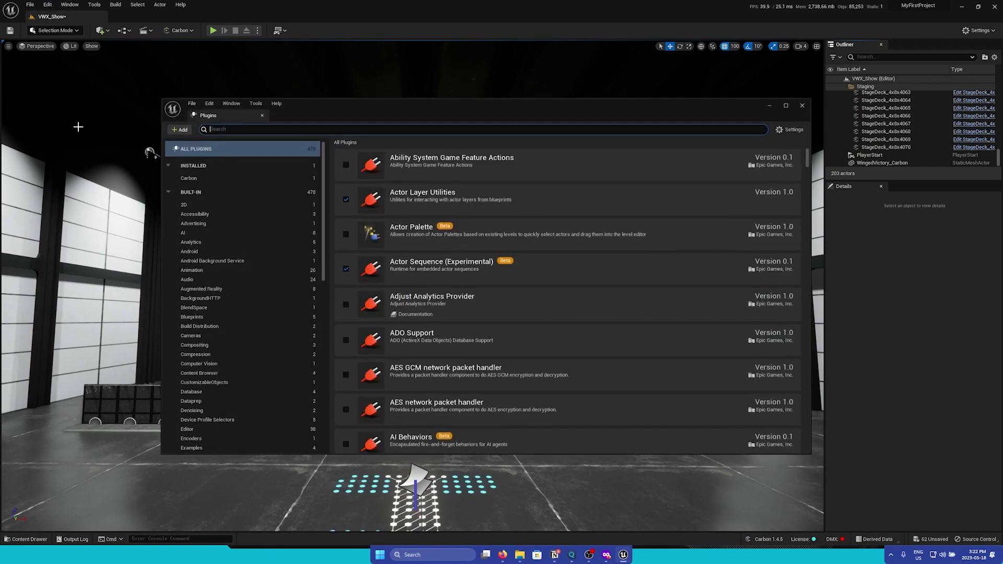
pyautogui.write('data')
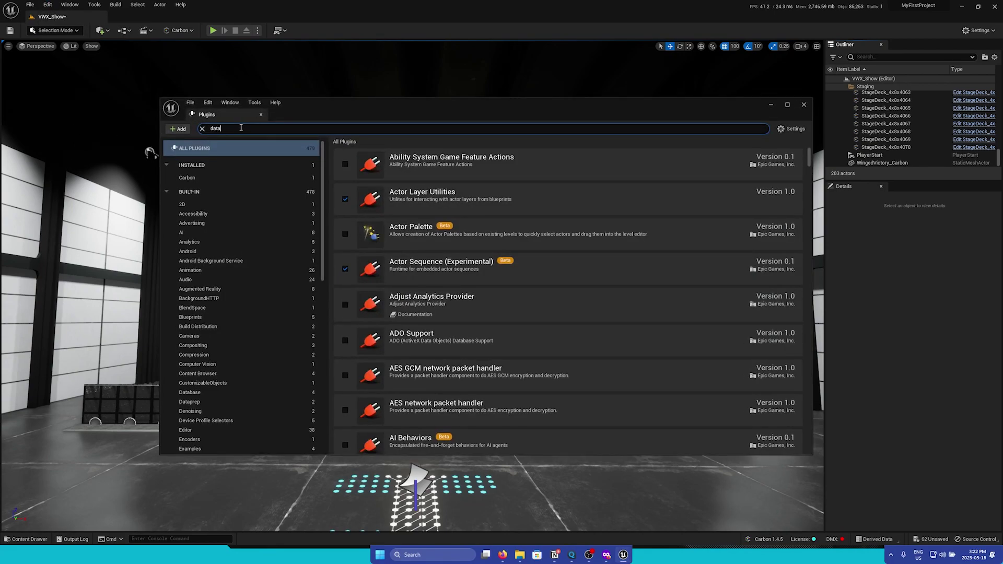
pyautogui.write('smith')
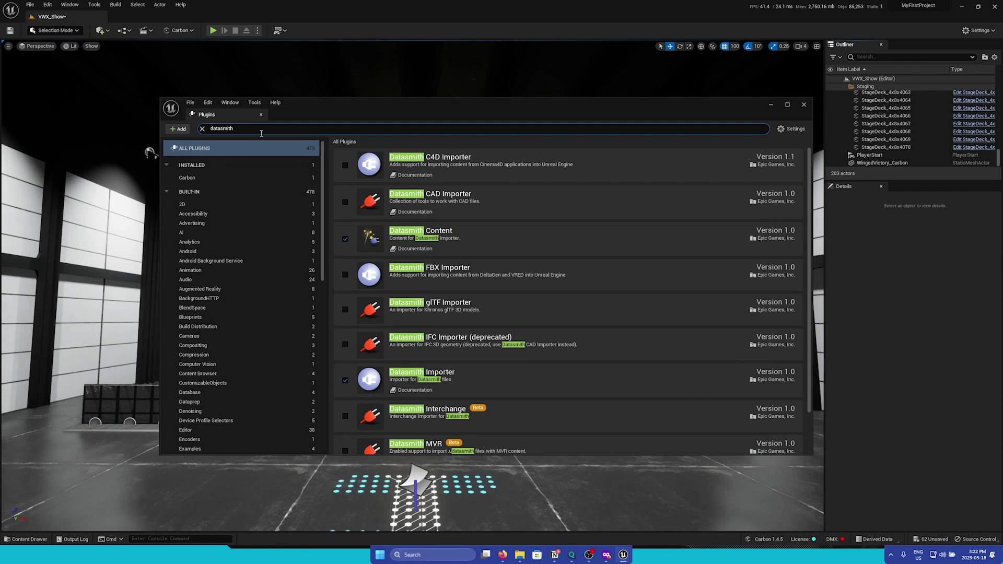
pyautogui.scroll(-2, 581, 367)
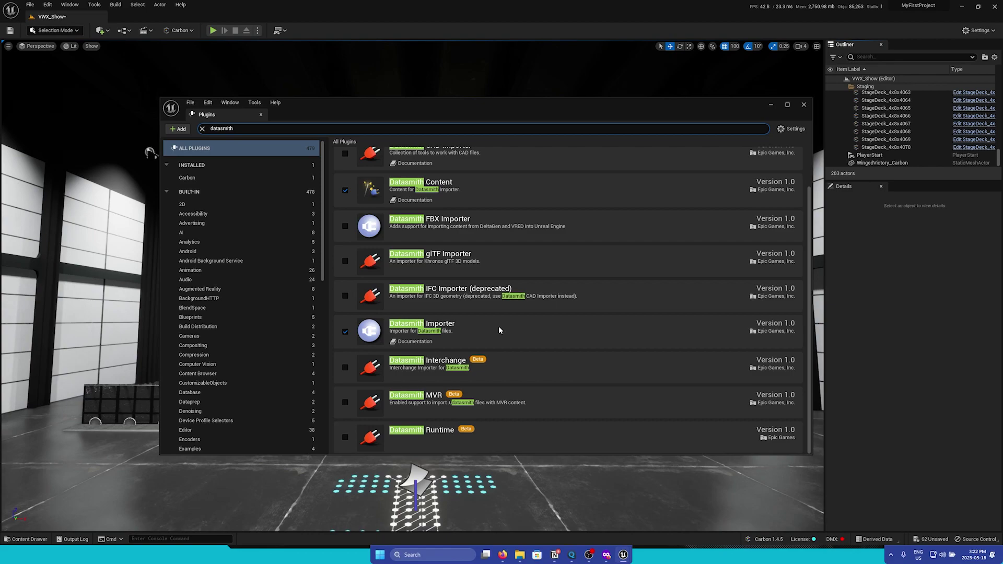
pyautogui.click(345, 332)
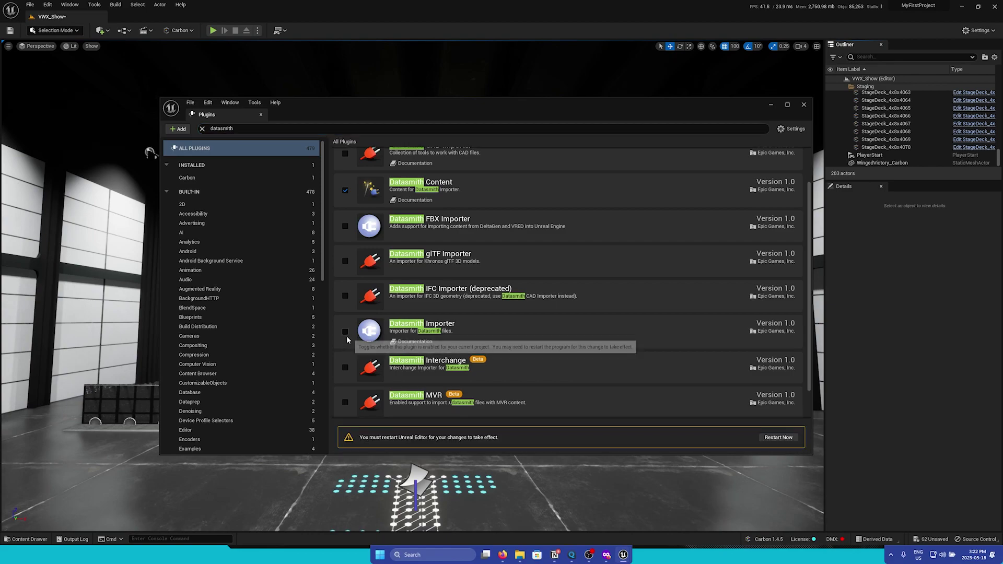
pyautogui.click(345, 333)
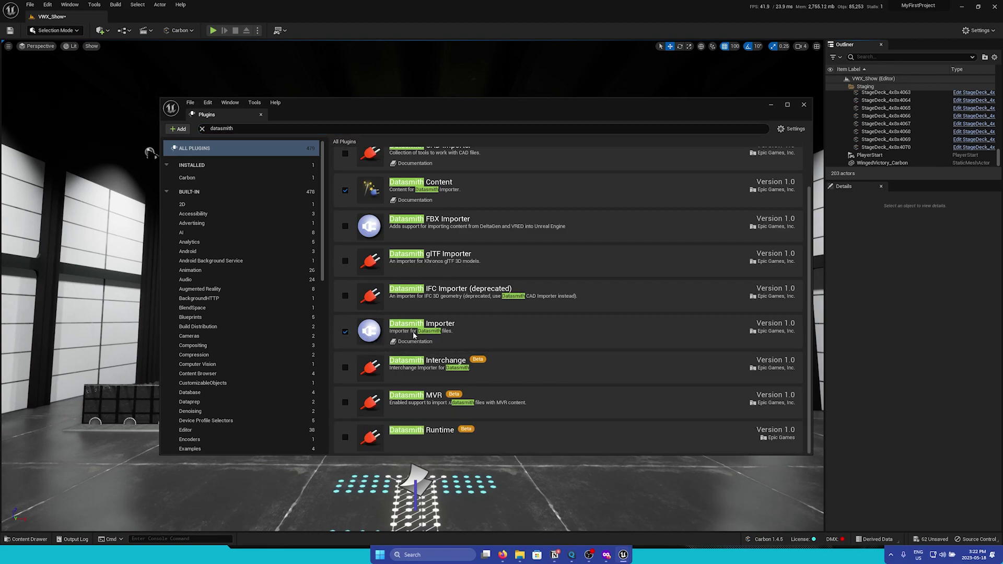
pyautogui.click(804, 105)
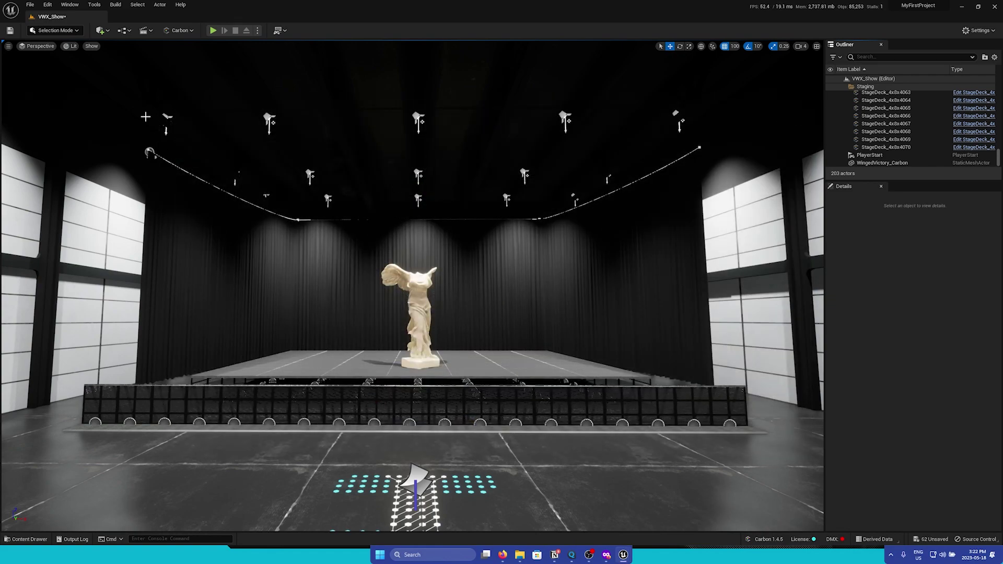
# Step: Start a Datasmith file import of WarehouseDemo_v2023.udatasmith from the WarehouseDemo_v2023 folder in Quickstart's Geometry folder
pyautogui.click(101, 29)
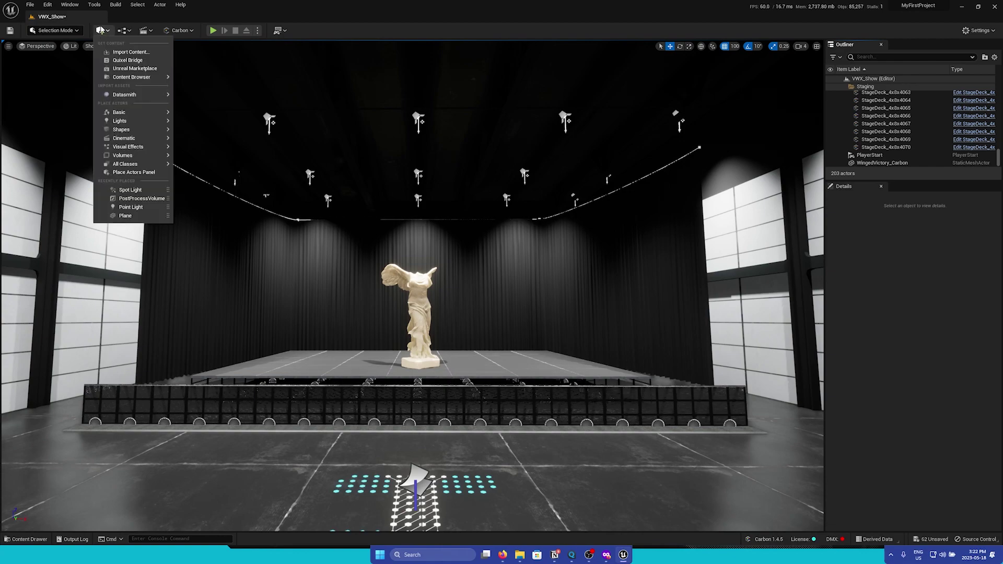
pyautogui.moveTo(123, 95)
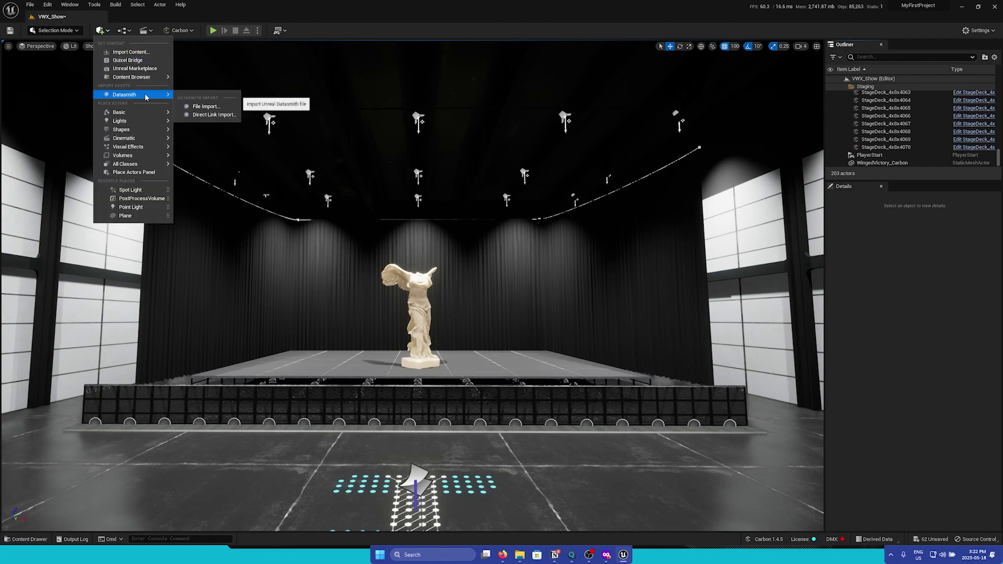
pyautogui.click(219, 107)
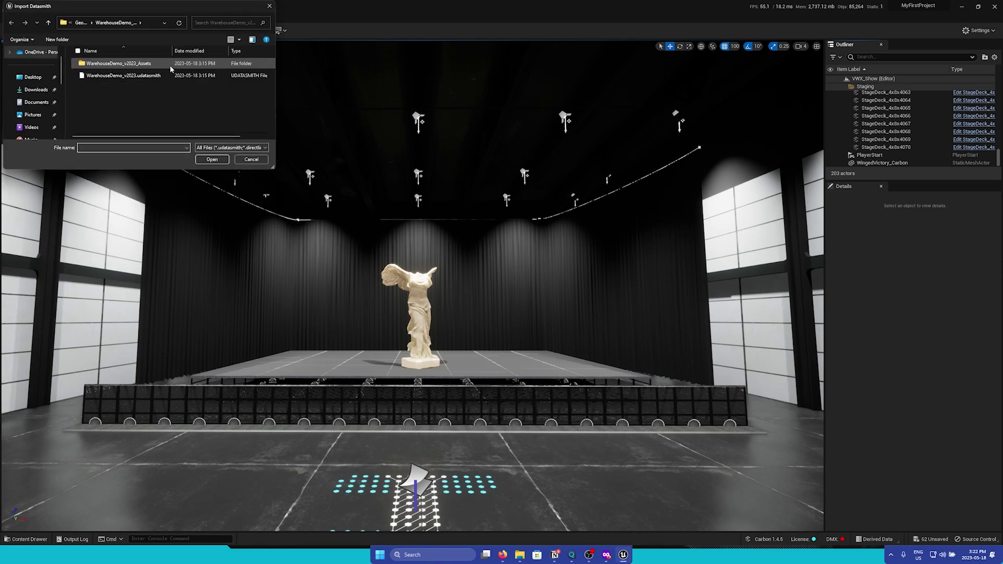
pyautogui.click(84, 22)
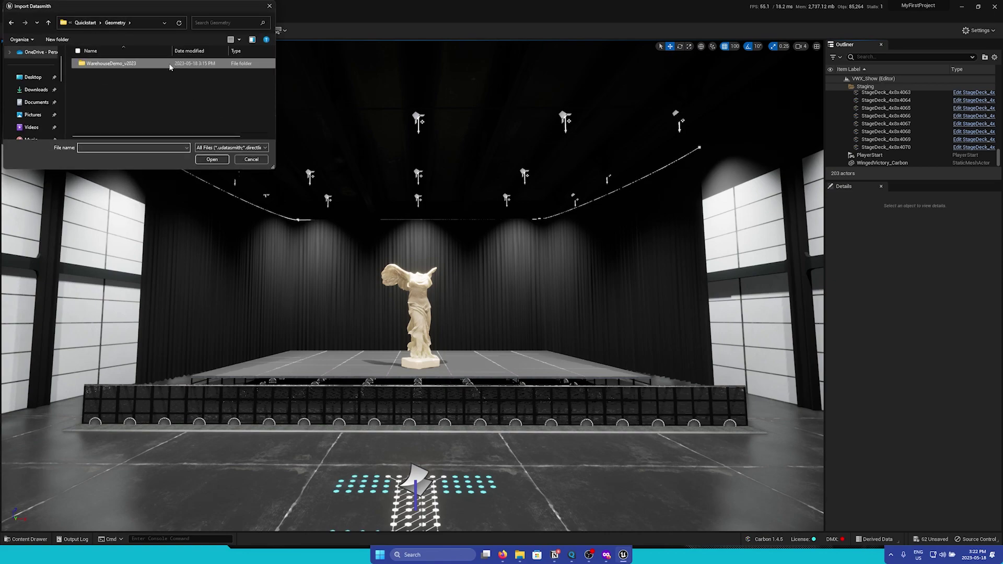
pyautogui.doubleClick(168, 64)
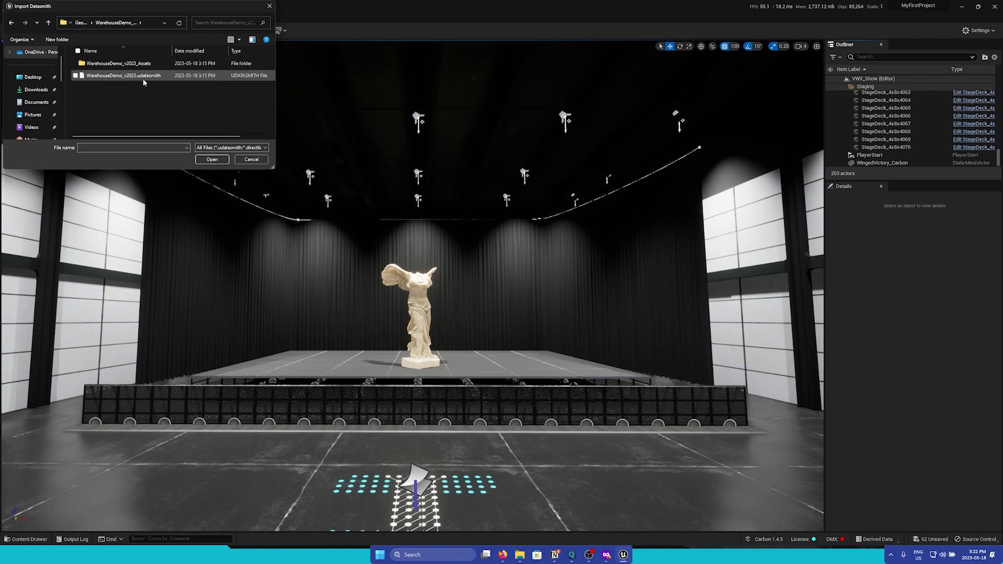
pyautogui.click(159, 76)
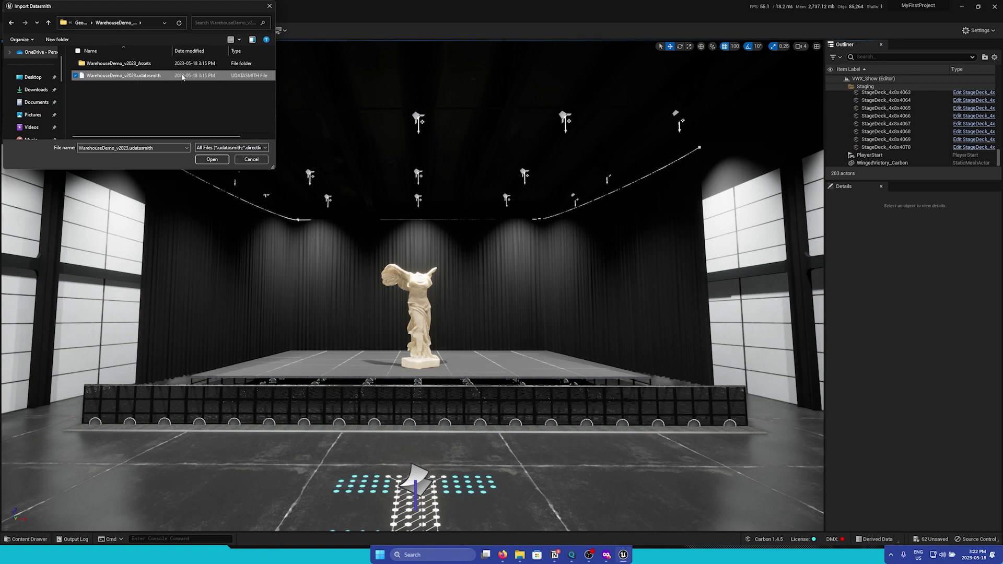
pyautogui.click(212, 159)
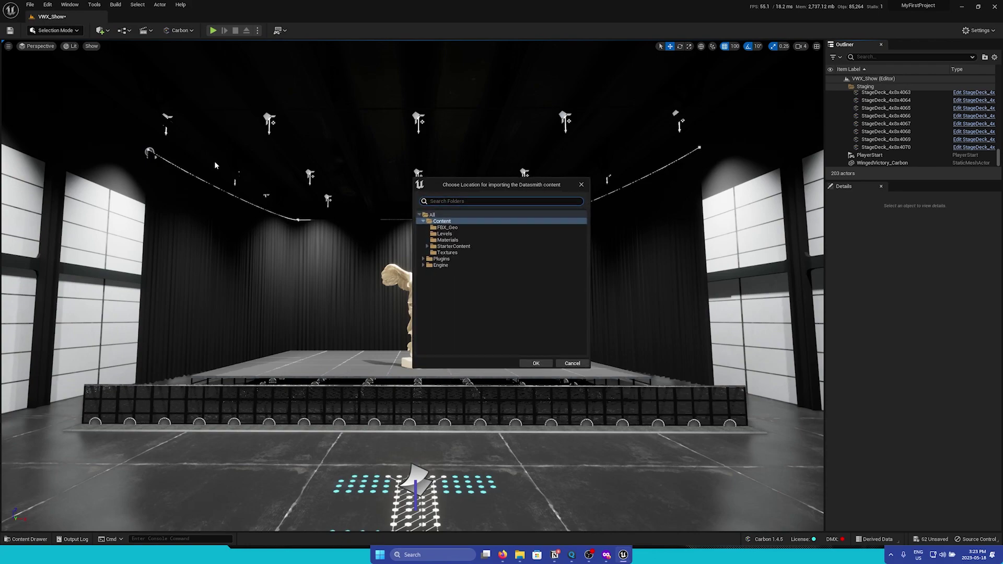
# Step: Create a folder named DS_Geo under Content and use it as the Datasmith import location
pyautogui.rightClick(462, 222)
pyautogui.click(497, 228)
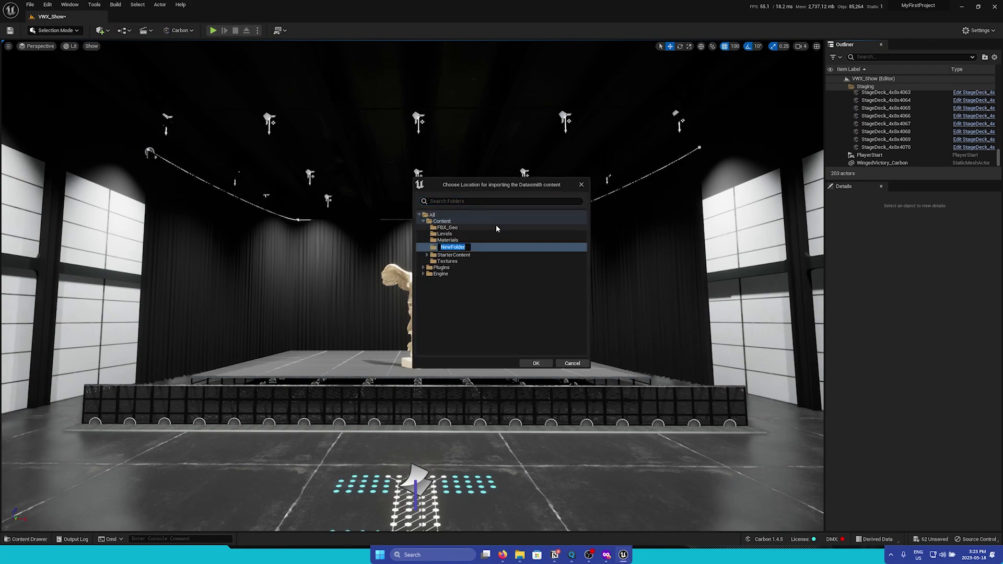
pyautogui.write('DS_Geo')
pyautogui.press('Return')
pyautogui.click(544, 363)
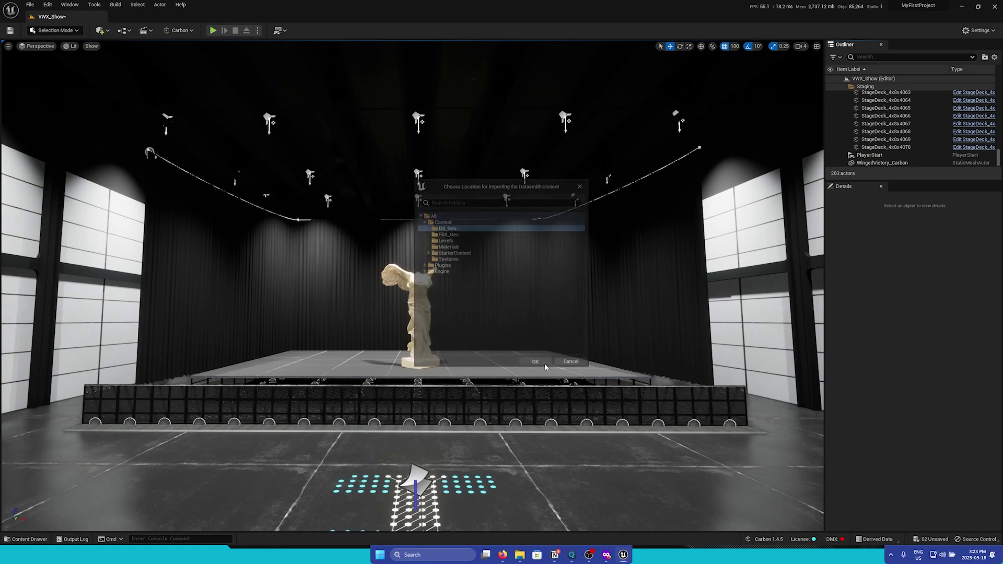
# Step: Import WarehouseDemo_v2023.udatasmith into DS_Geo, processing only the geometry and excluding materials, textures, lights, cameras and animations
pyautogui.moveTo(474, 189); pyautogui.dragTo(459, 183)
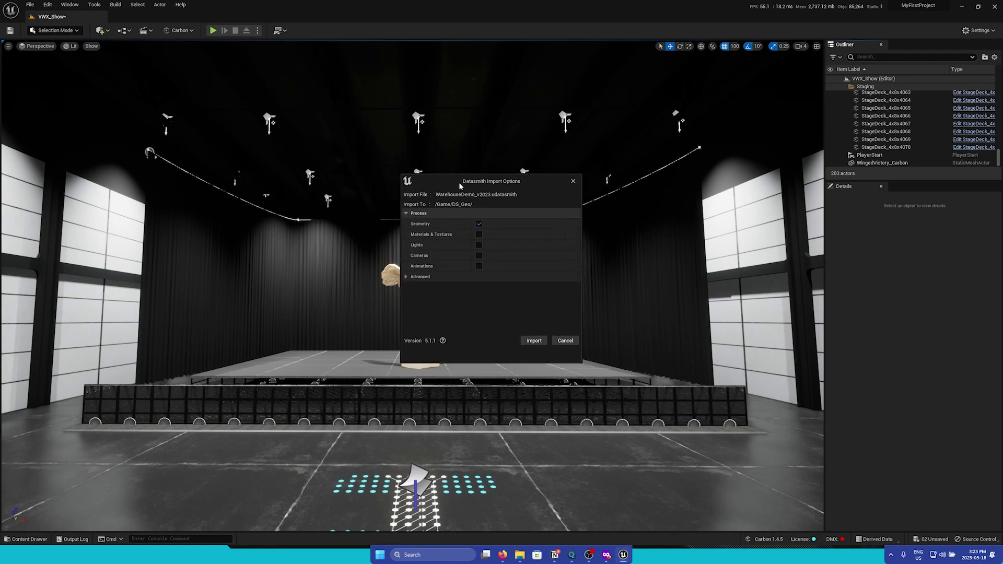
pyautogui.click(528, 338)
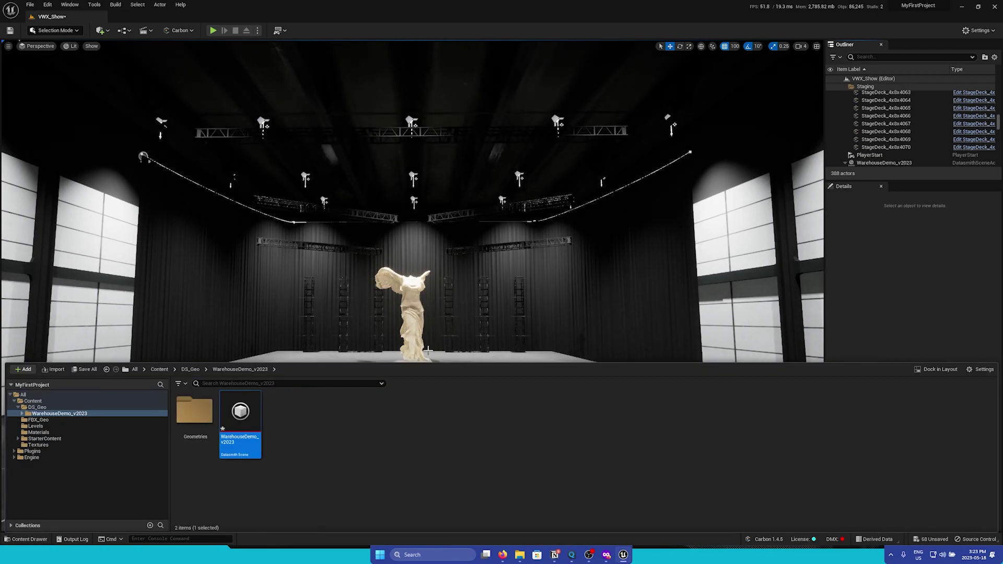
pyautogui.moveTo(529, 335); pyautogui.dragTo(557, 183)
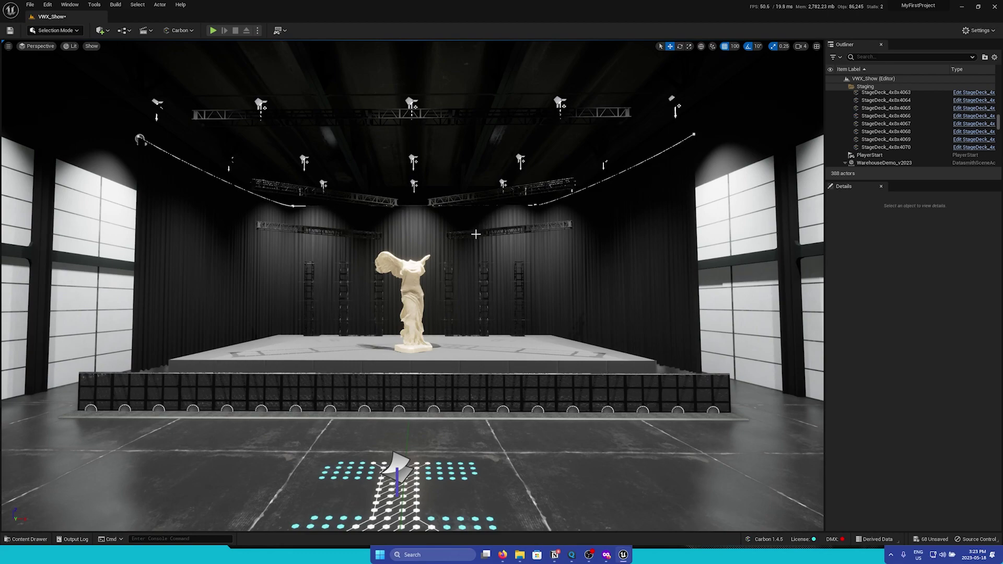
# Step: Open the Carbon fixture patch and start a patch import
pyautogui.click(189, 31)
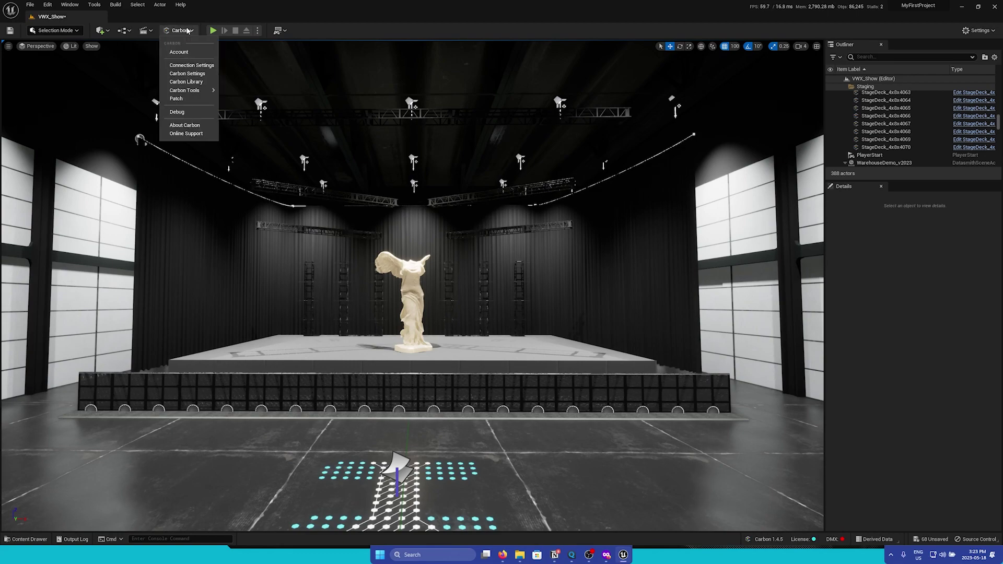
pyautogui.click(186, 99)
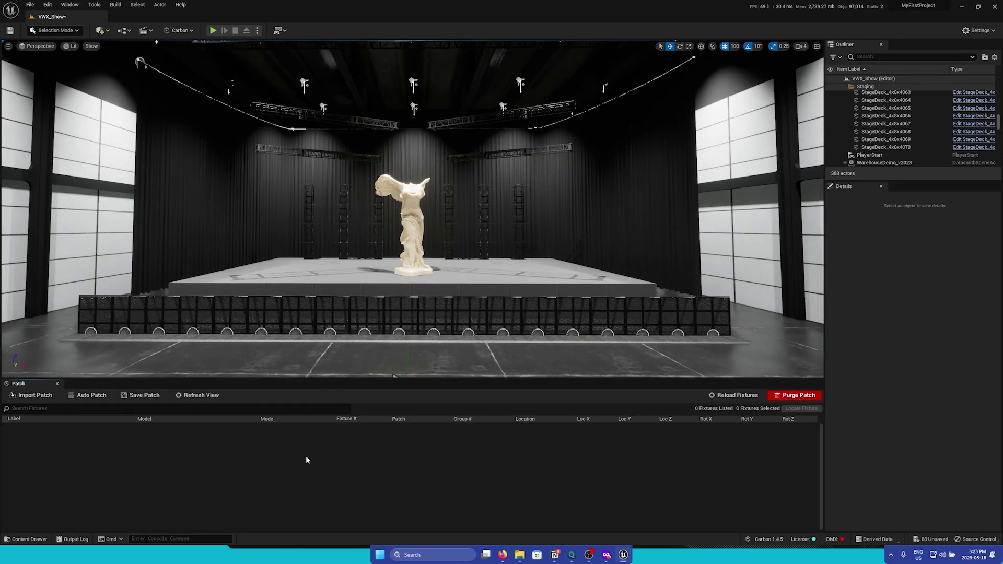
pyautogui.click(37, 397)
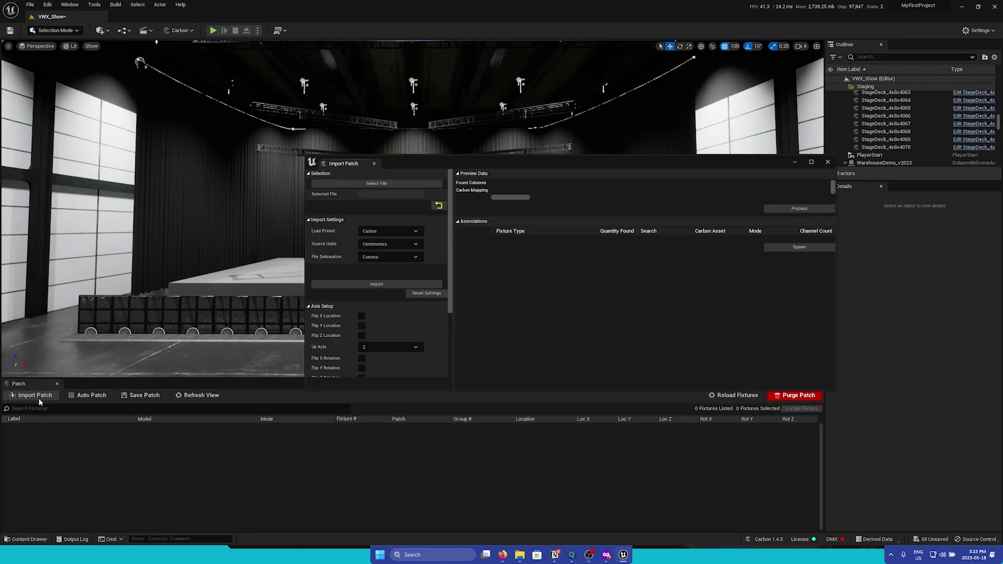
pyautogui.moveTo(525, 162); pyautogui.dragTo(477, 132)
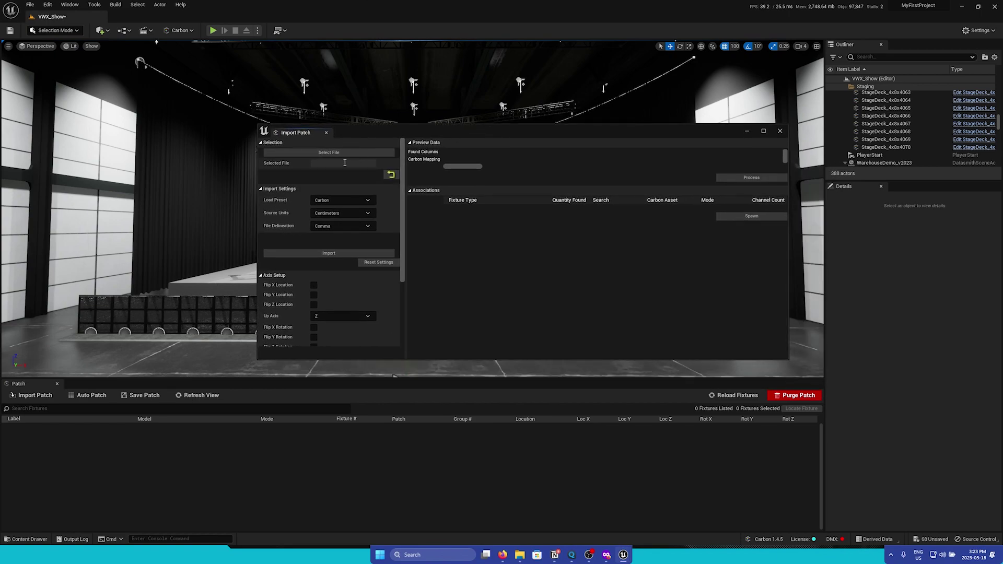
# Step: Import the fixture data from WarehouseDemo_v2023.mvr in Quickstart's MVR folder, leaving MVR geometry import off
pyautogui.click(330, 153)
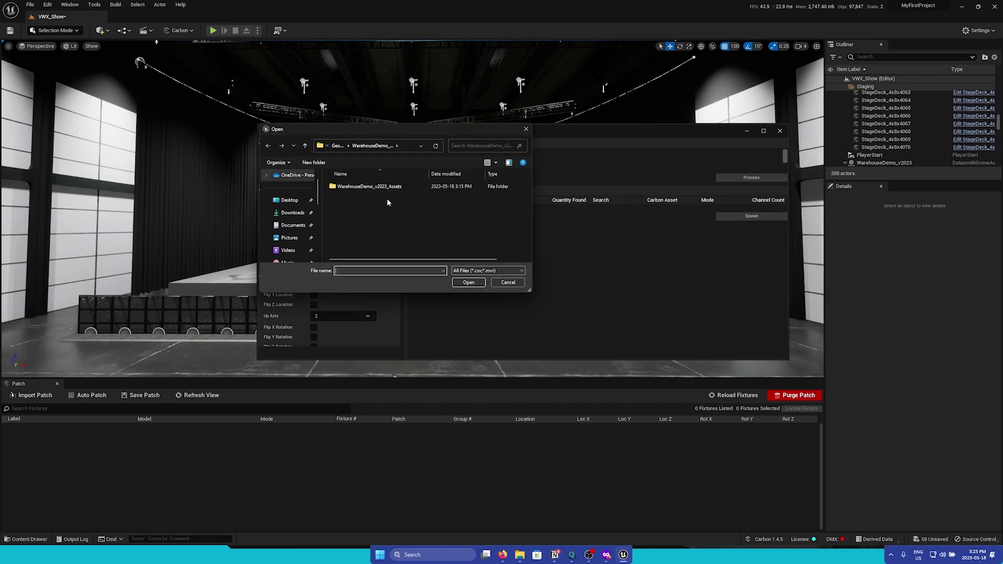
pyautogui.click(341, 147)
pyautogui.click(334, 147)
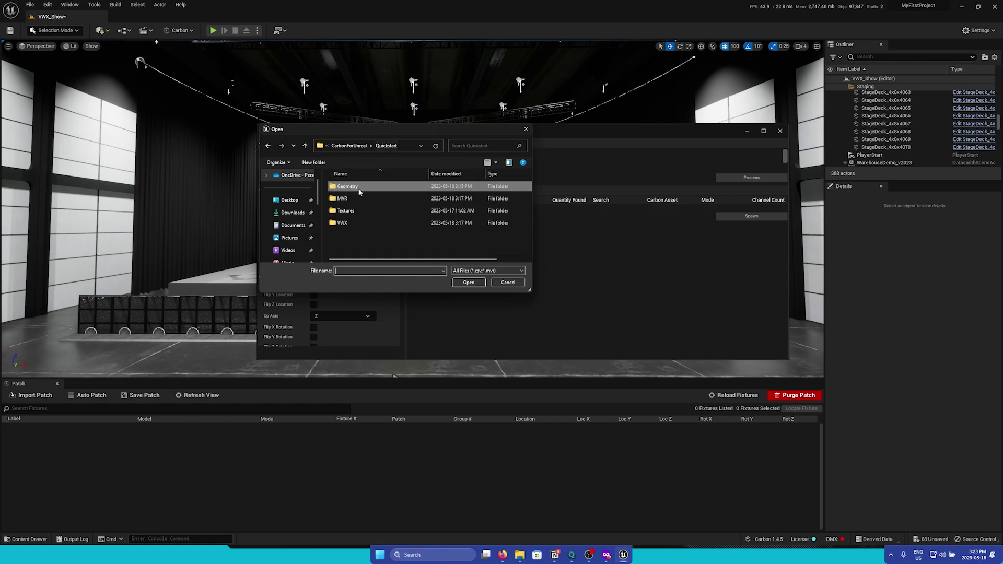
pyautogui.doubleClick(358, 195)
pyautogui.click(390, 187)
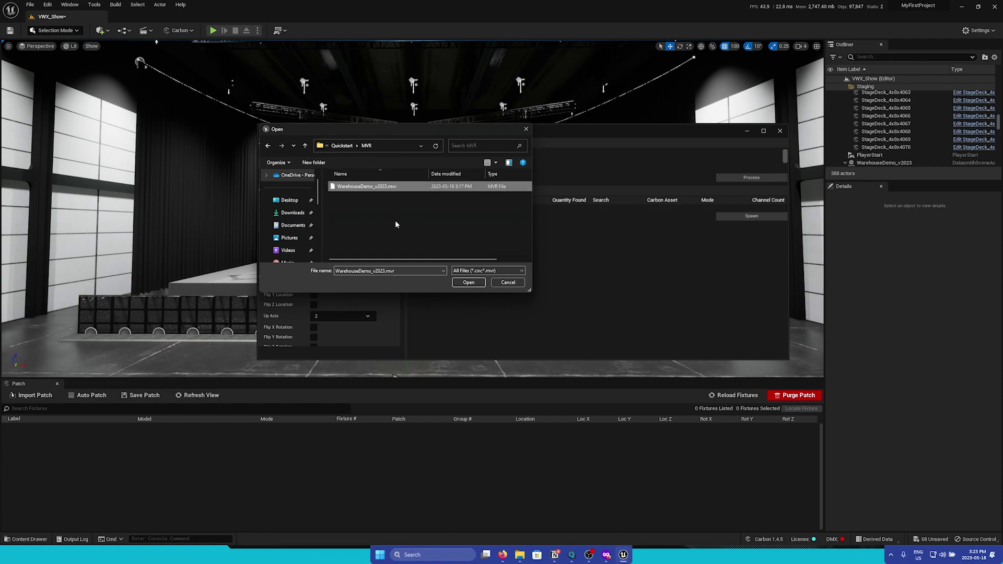
pyautogui.click(472, 283)
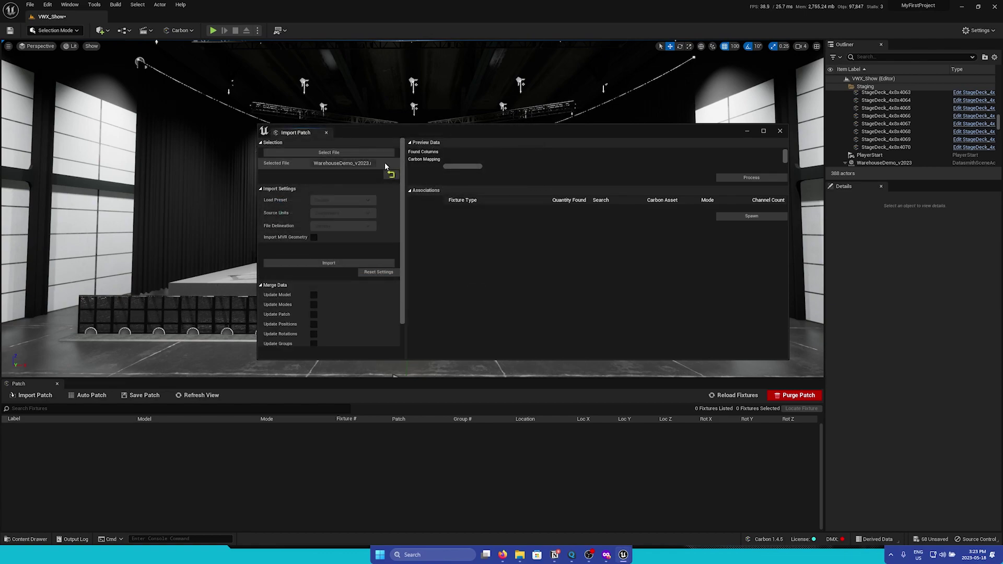
pyautogui.click(356, 264)
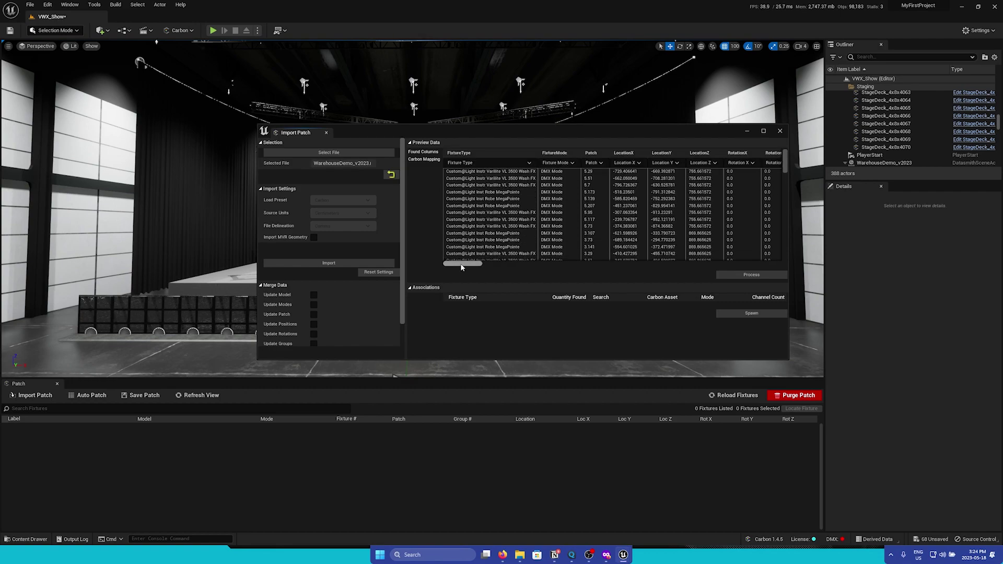
# Step: Review the column mapping in the imported patch data, keep the defaults, and process the data into fixture associations
pyautogui.moveTo(462, 267); pyautogui.dragTo(430, 270)
pyautogui.click(519, 163)
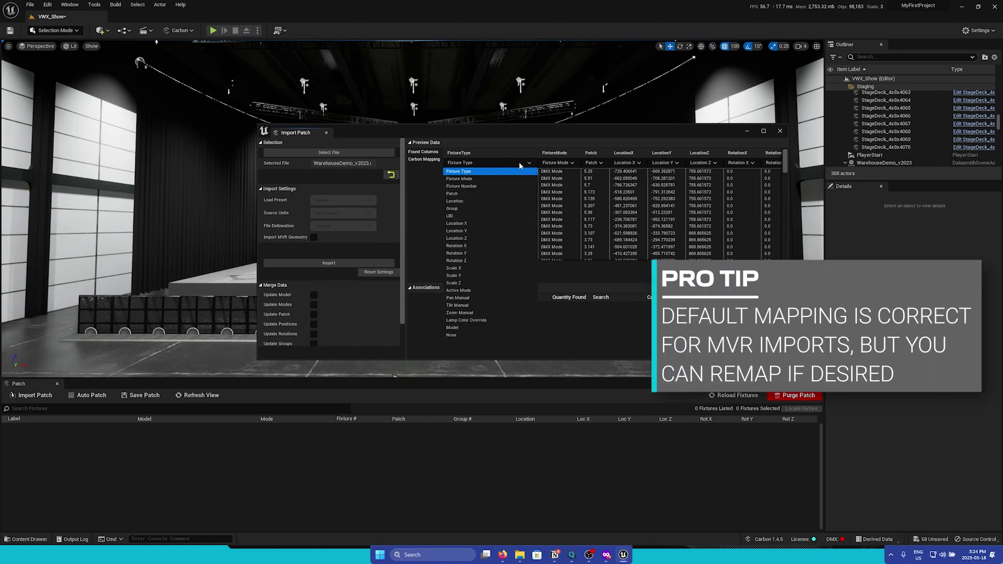
pyautogui.click(520, 164)
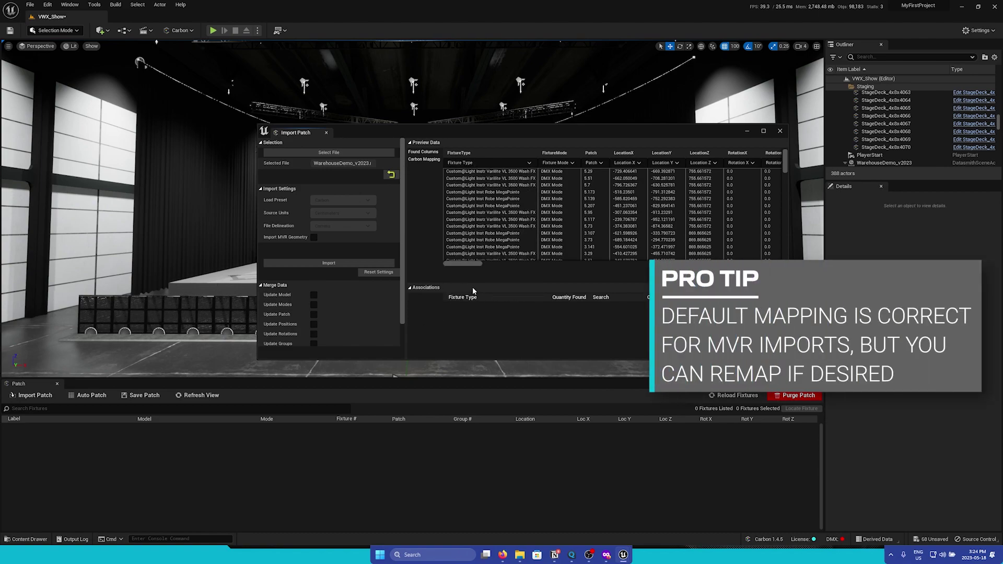
pyautogui.moveTo(465, 265)
pyautogui.mouseDown()
pyautogui.moveTo(679, 265)
pyautogui.moveTo(462, 265)
pyautogui.mouseUp()
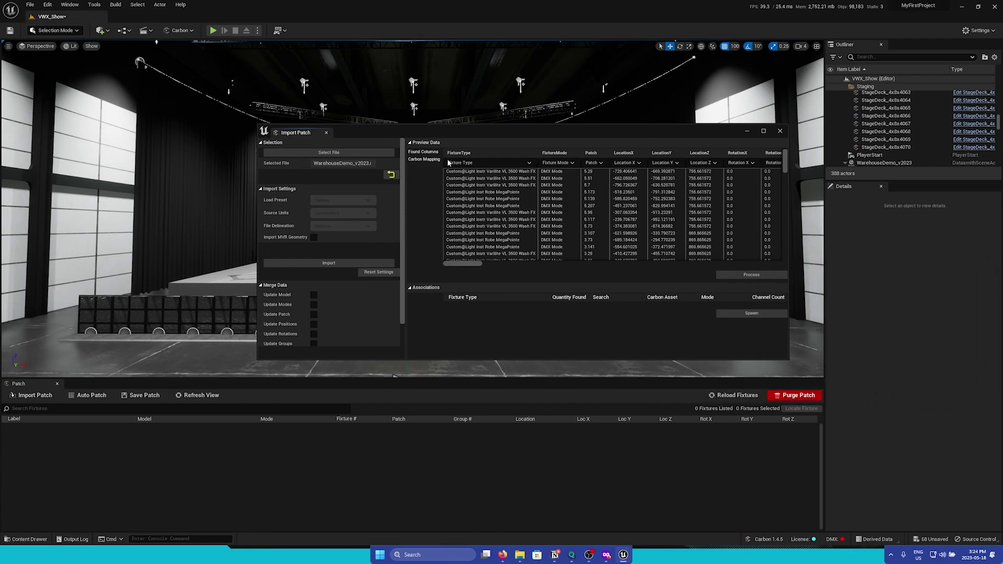
pyautogui.click(751, 275)
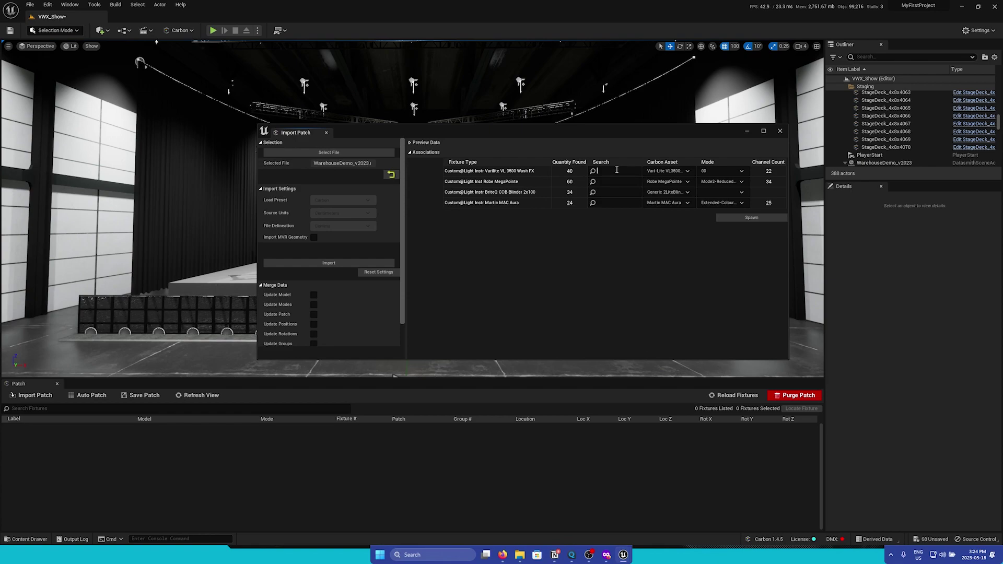
# Step: Search the Carbon assets for VL35 and associate the Varilite VL 3500 Wash FX fixtures with Vari-Lite VL3500 Wash FX
pyautogui.write('VL35')
pyautogui.click(686, 171)
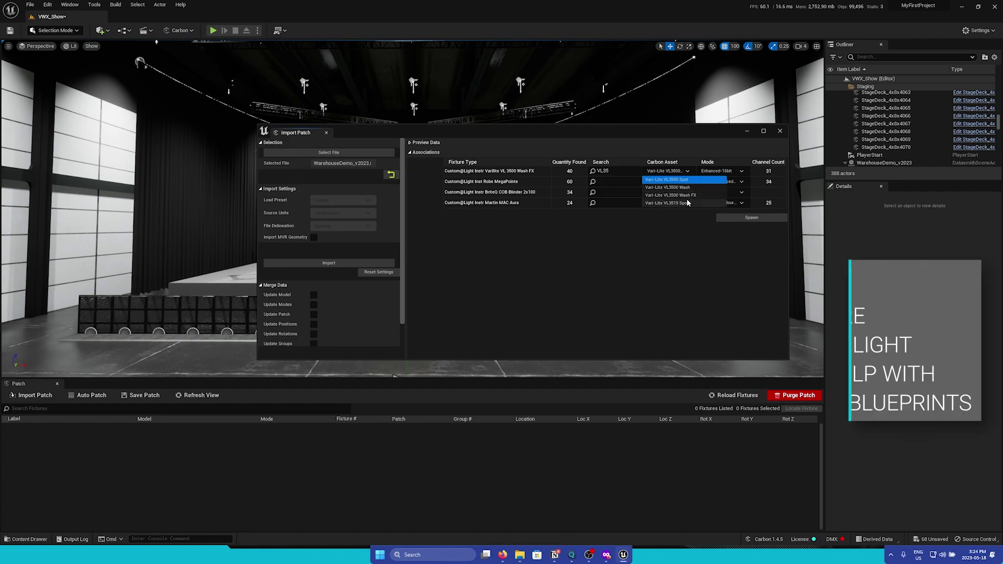
pyautogui.click(672, 195)
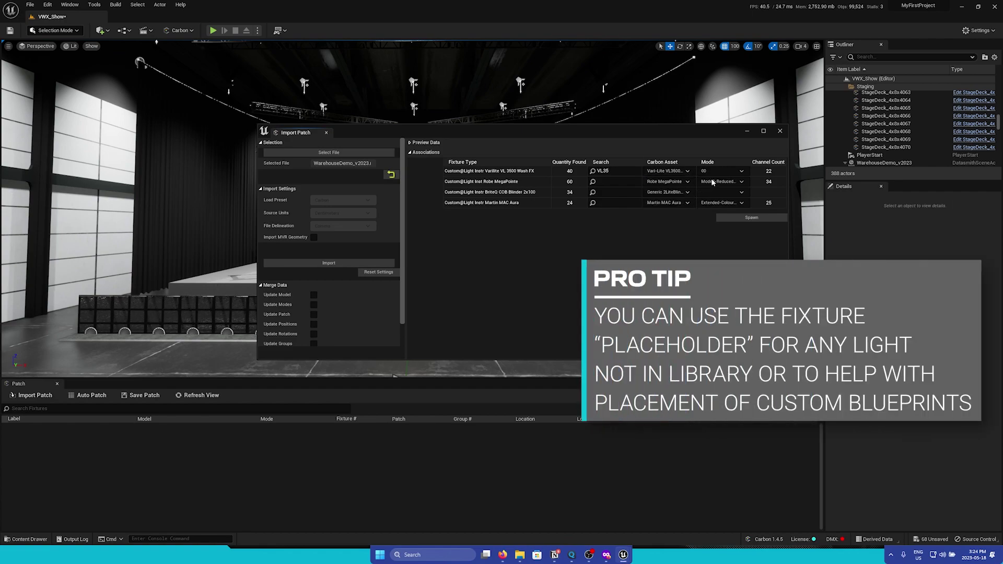
# Step: Search the assets for megap and set the Robe MegaPointe fixtures to the 34-channel Reduced mode
pyautogui.click(629, 181)
pyautogui.write('megap')
pyautogui.click(731, 182)
pyautogui.click(726, 199)
# Step: Search the assets for blinder and associate the BriteQ COB Blinder 2x100 fixtures with Generic 2LiteBlinder
pyautogui.click(618, 192)
pyautogui.write('blinder')
pyautogui.click(668, 192)
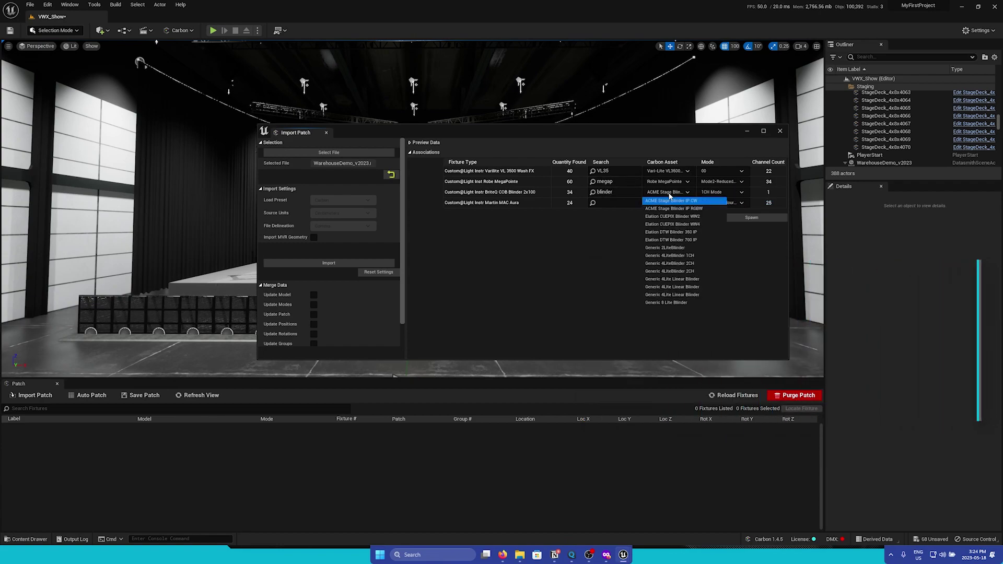
pyautogui.click(690, 247)
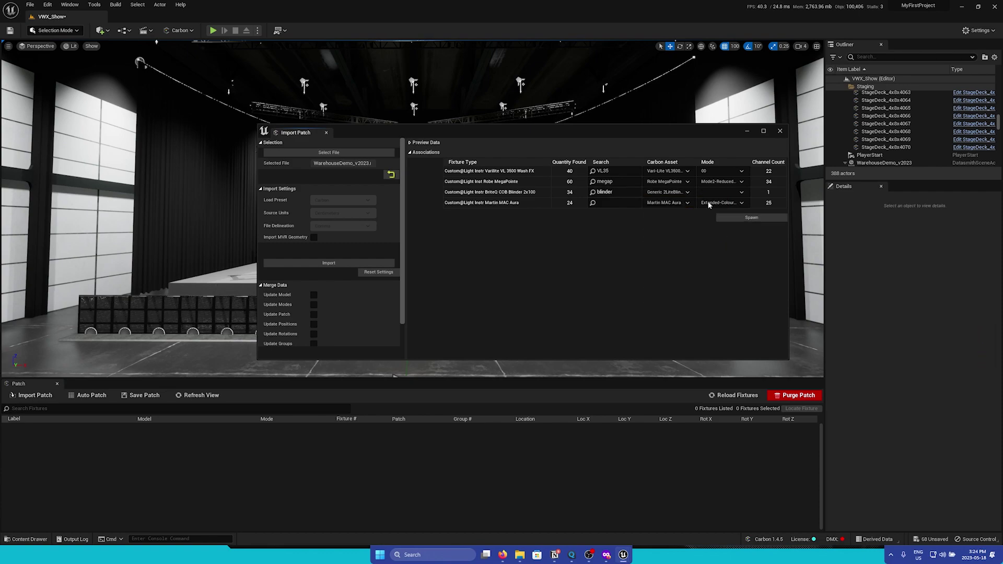
# Step: Filter the Martin MAC Aura association by mac aura, spawn all patched fixtures, and move the import window aside to inspect the rig
pyautogui.click(617, 203)
pyautogui.write('mac ayu')
pyautogui.press('BackSpace')
pyautogui.write('ura')
pyautogui.moveTo(420, 137); pyautogui.dragTo(767, 279)
pyautogui.scroll(5, 228, 196)
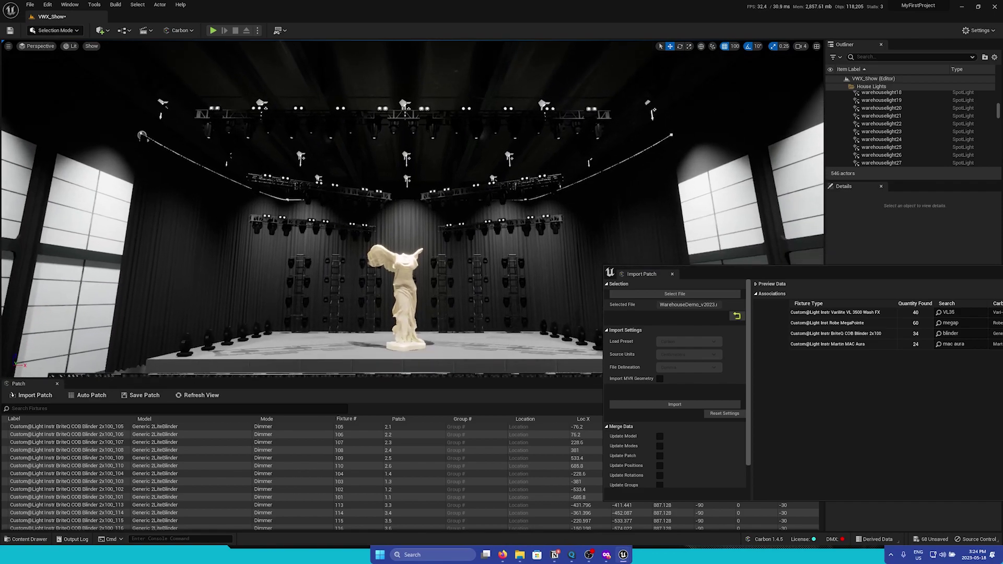
pyautogui.scroll(-3, 229, 196)
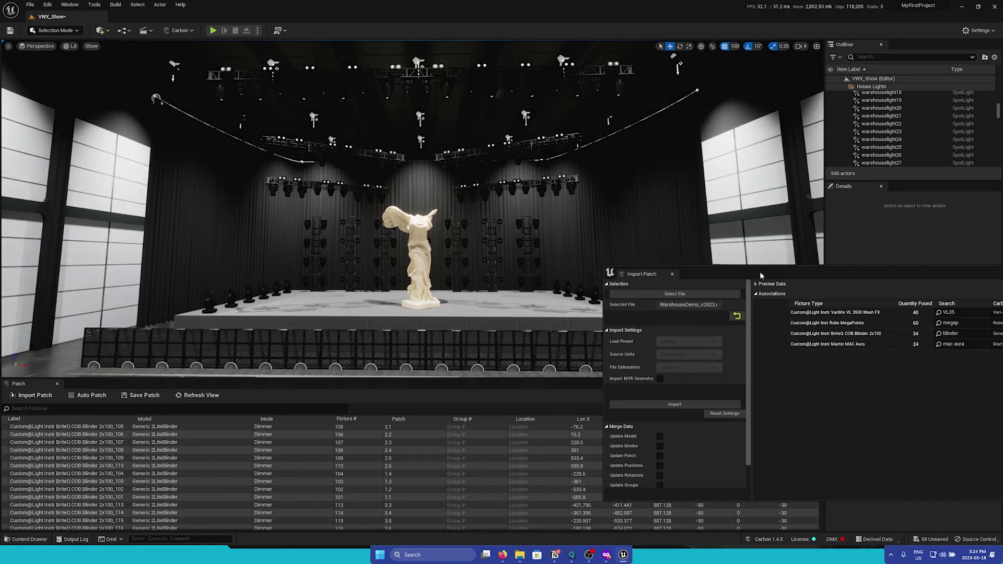